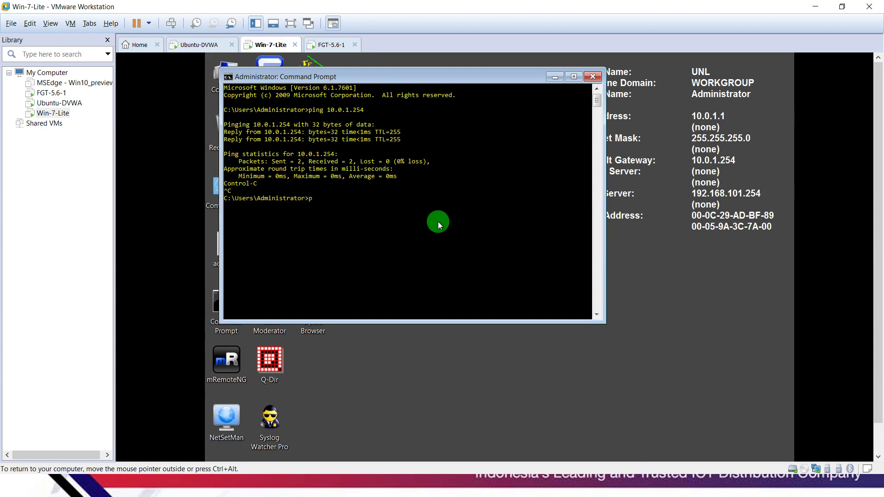
# Ping 192.168.101.1 from the Windows 7 command prompt and stop the ping.
pyautogui.write('68.101')
pyautogui.write('.1')
pyautogui.press('Return')
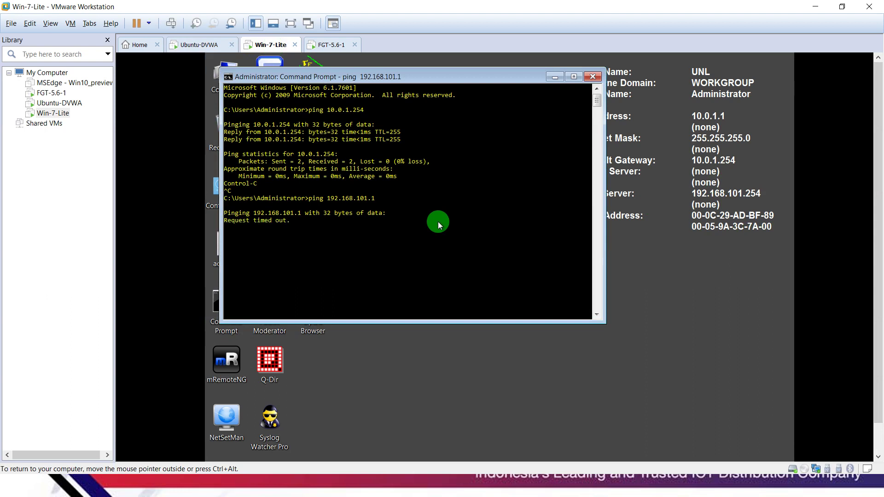
pyautogui.hotkey('ctrl', 'c')
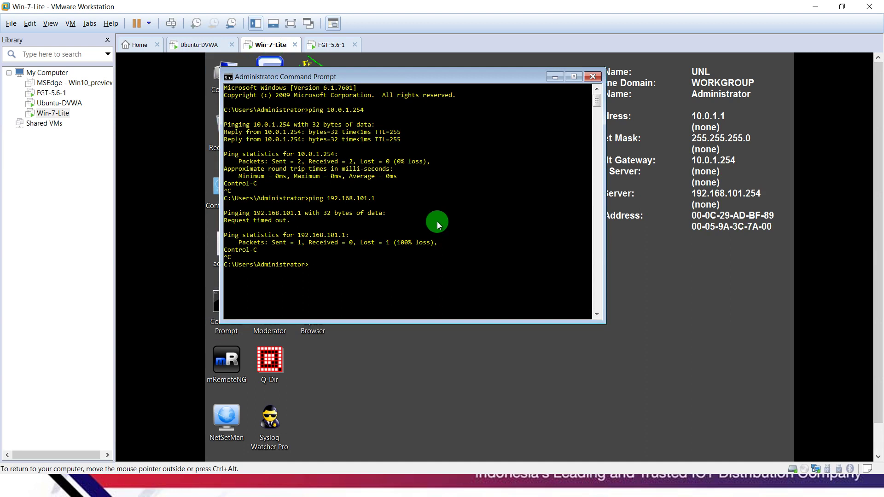
# Switch to the FortiGate web interface in Chrome and open the IPv4 policy list.
pyautogui.hotkey('alt', 'Tab')
pyautogui.hotkey('ctrl', 'alt')
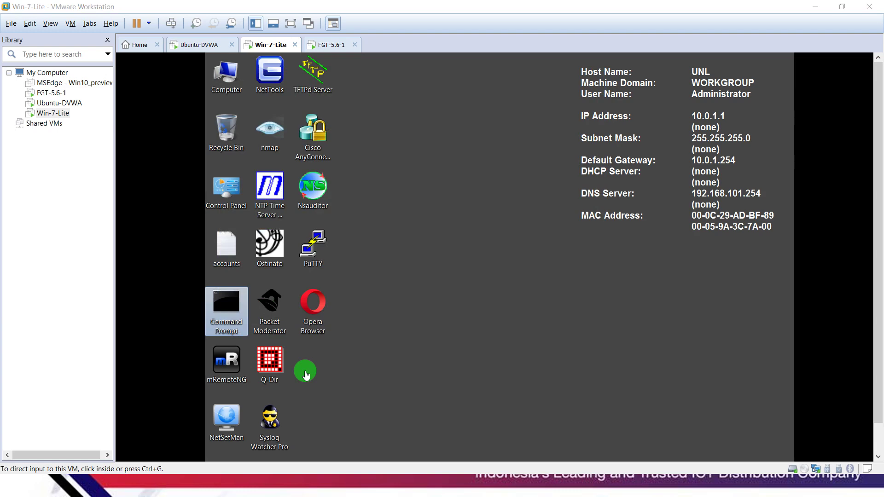
pyautogui.hotkey('alt', 'Tab')
pyautogui.hotkey('alt', 'Tab')
pyautogui.hotkey('alt', 'Tab')
pyautogui.hotkey('alt', 'Tab')
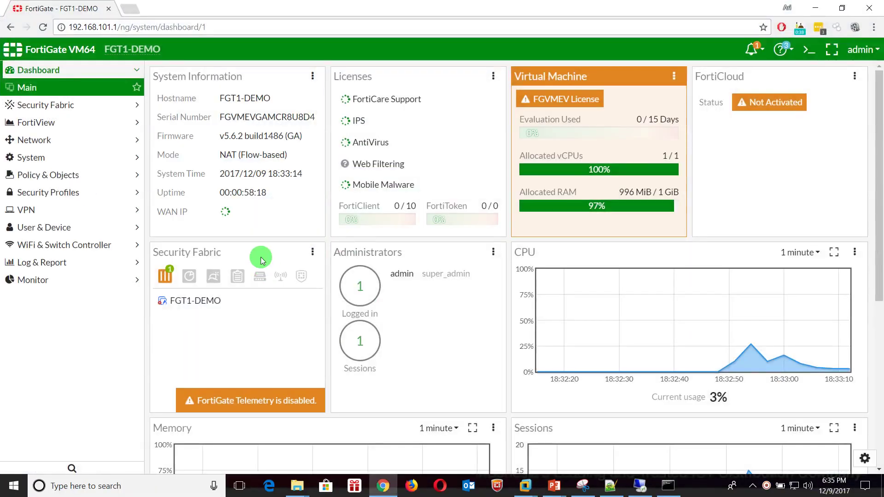
pyautogui.click(83, 92)
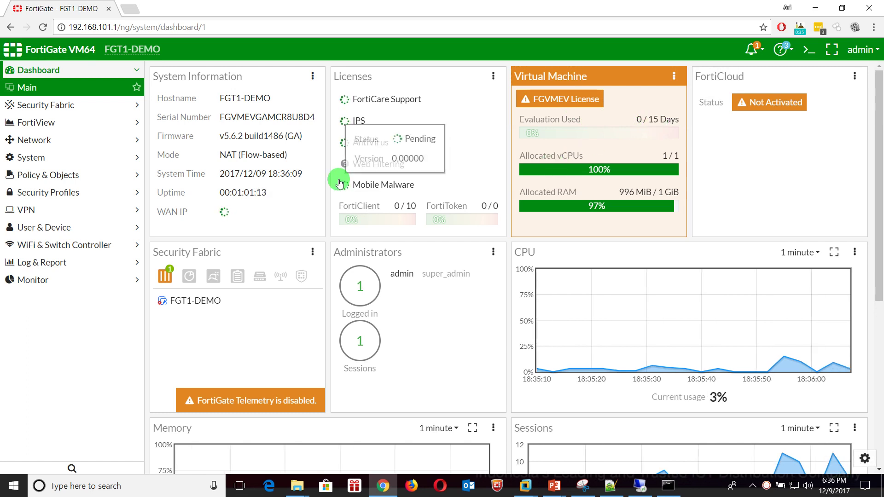
pyautogui.click(88, 174)
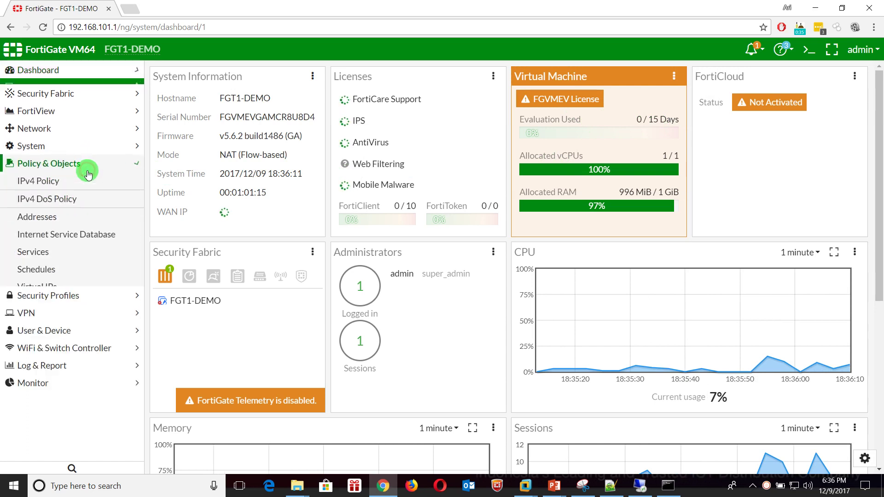
pyautogui.click(83, 175)
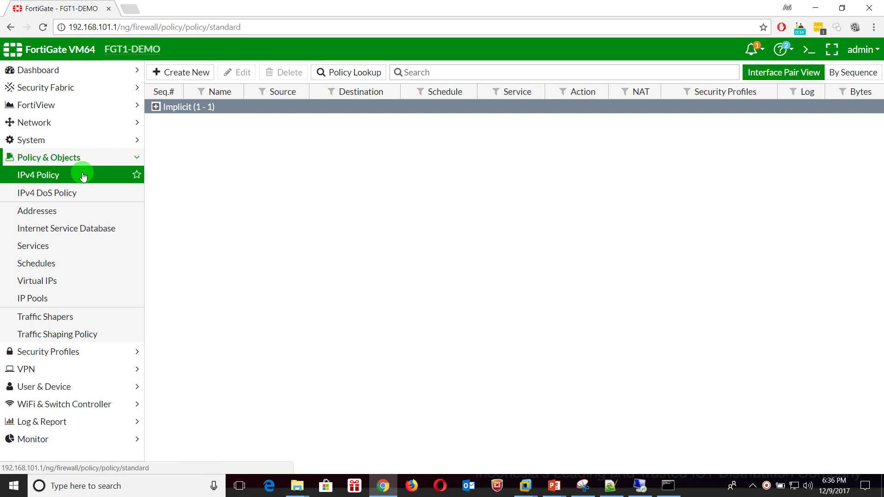
# Start a new firewall address object and name it User1-10.0.1.1.
pyautogui.click(52, 215)
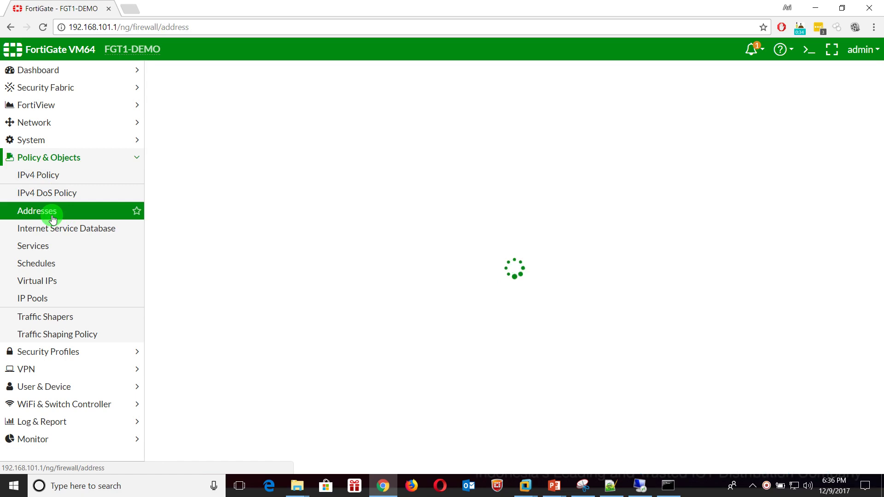
pyautogui.click(198, 72)
pyautogui.click(197, 88)
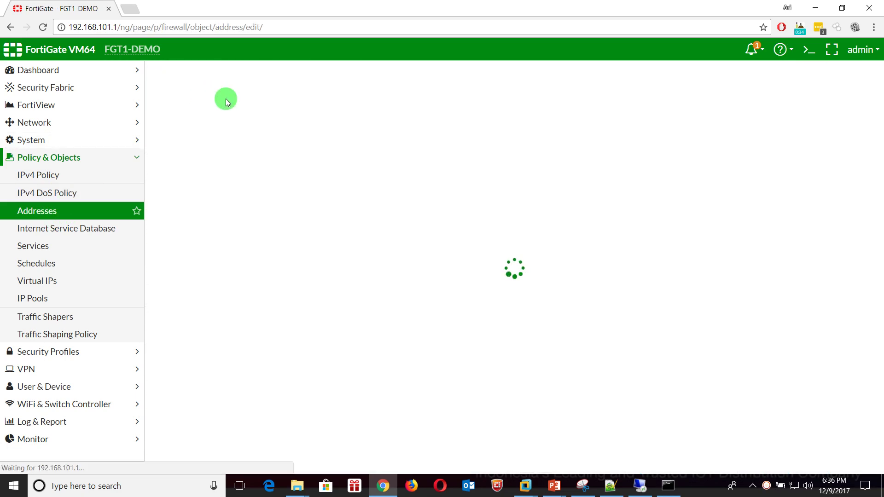
pyautogui.click(310, 100)
pyautogui.write('Ue')
pyautogui.press('BackSpace')
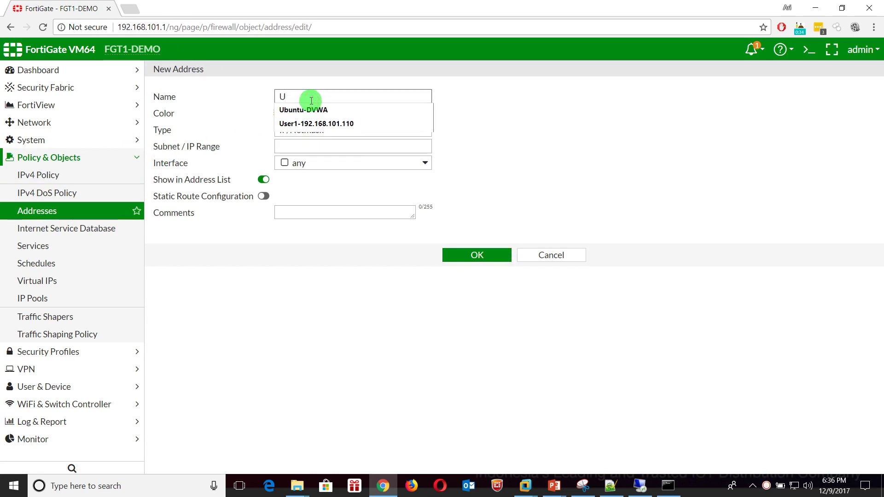
pyautogui.write('se')
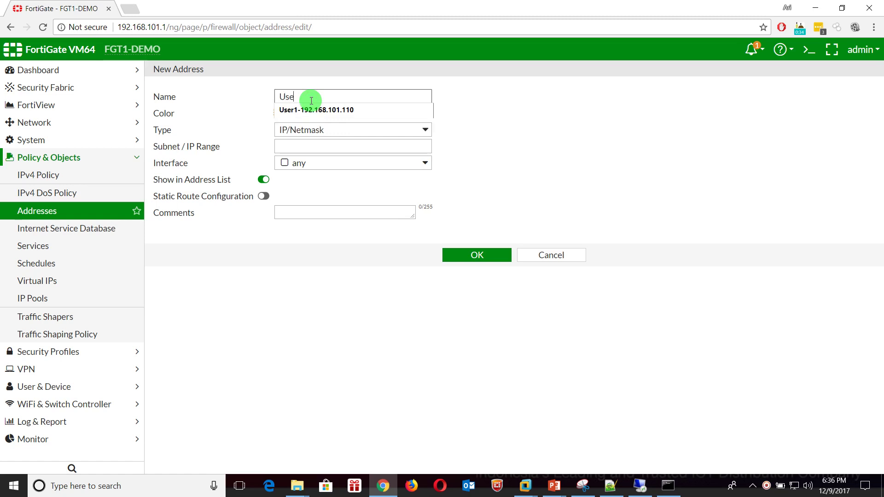
pyautogui.write('r1-10.0.1')
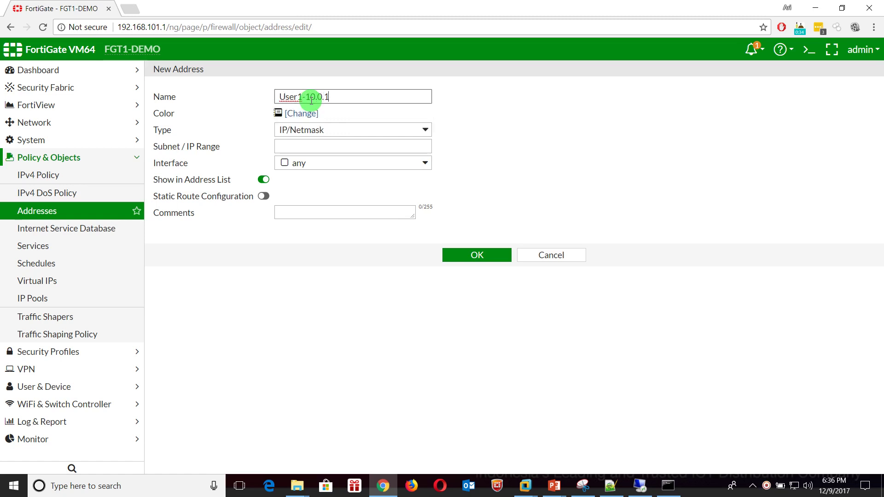
# Set the new address object's subnet / IP range to 10.0.1.1 and save it.
pyautogui.press('Tab')
pyautogui.press('Tab')
pyautogui.write('1')
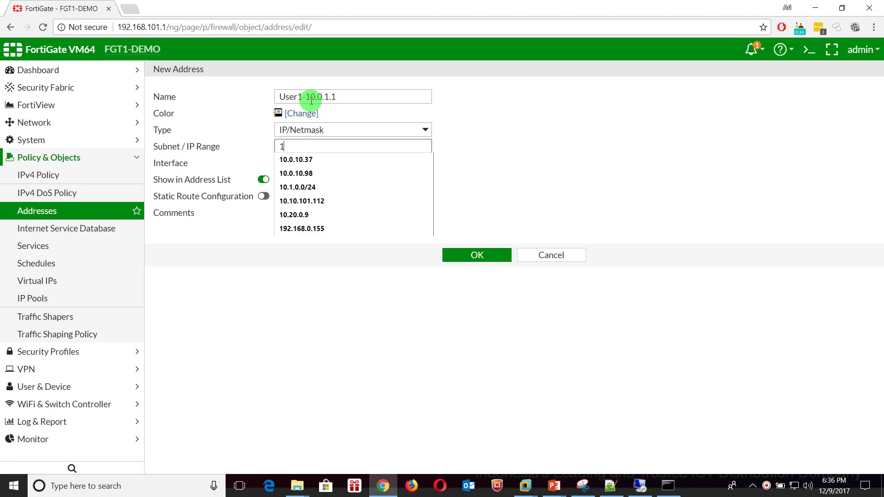
pyautogui.write('0.0.1.1')
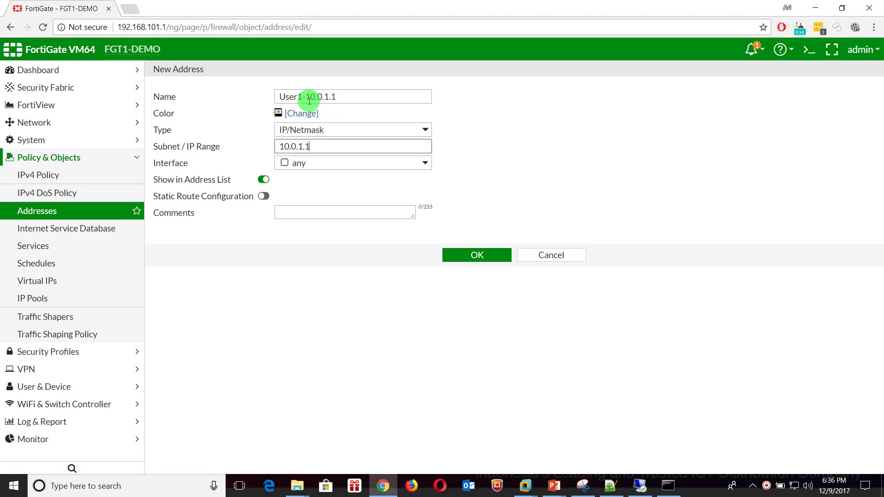
pyautogui.click(349, 95)
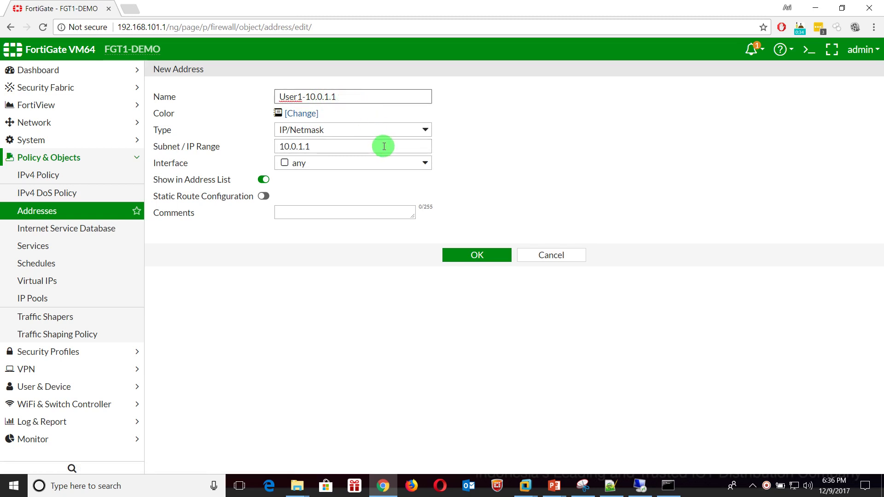
pyautogui.click(483, 261)
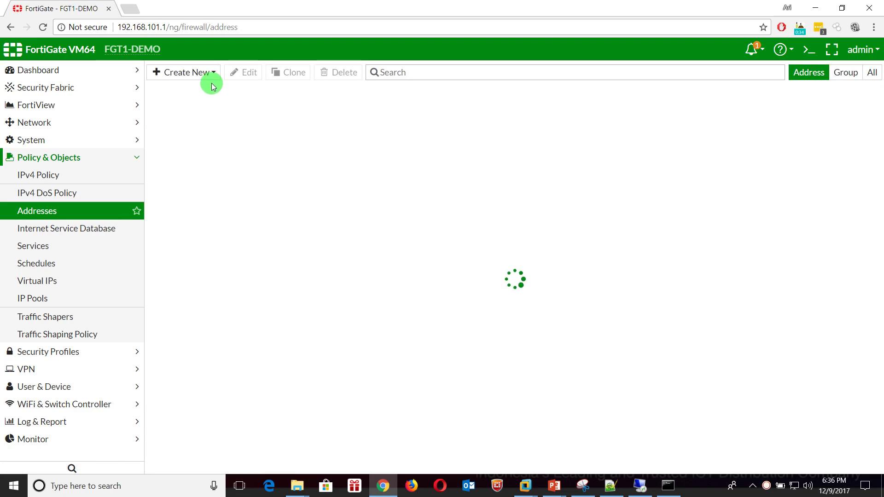
# Create a second address object named WebServer with the subnet / IP range 10.1.0.1.
pyautogui.click(207, 82)
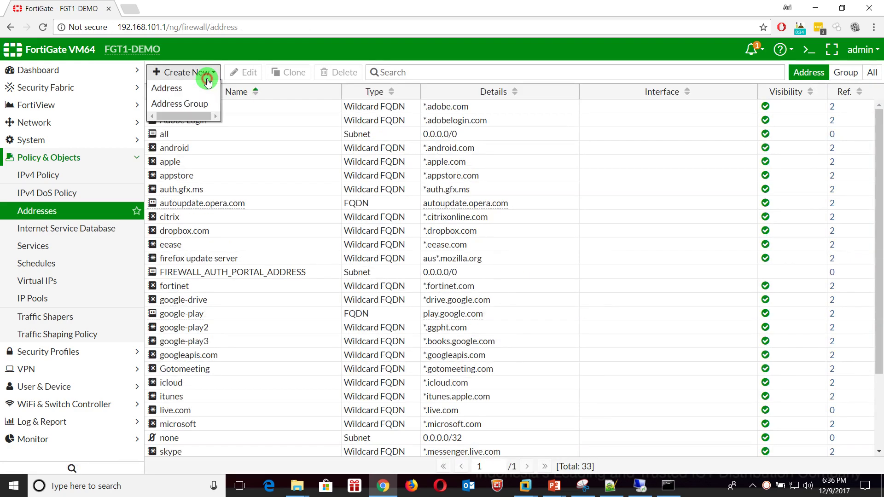
pyautogui.click(194, 87)
pyautogui.click(296, 93)
pyautogui.write('Web')
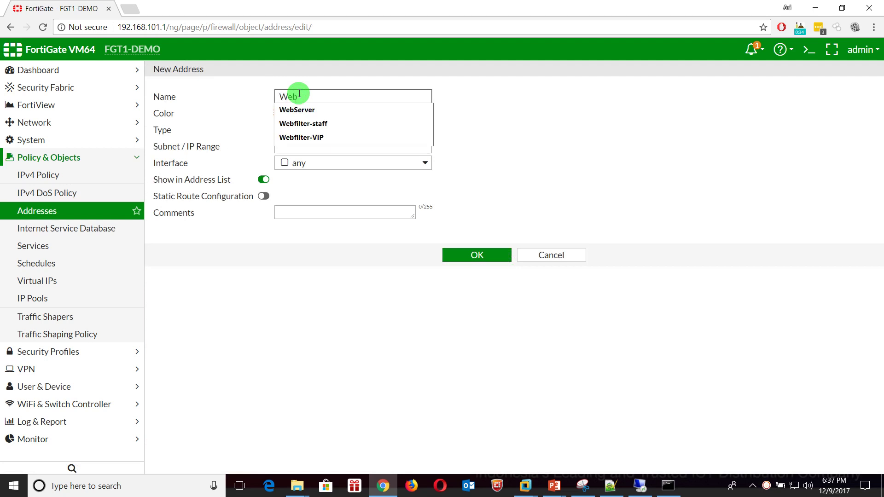
pyautogui.write('Server')
pyautogui.press('Tab')
pyautogui.press('Tab')
pyautogui.press('Tab')
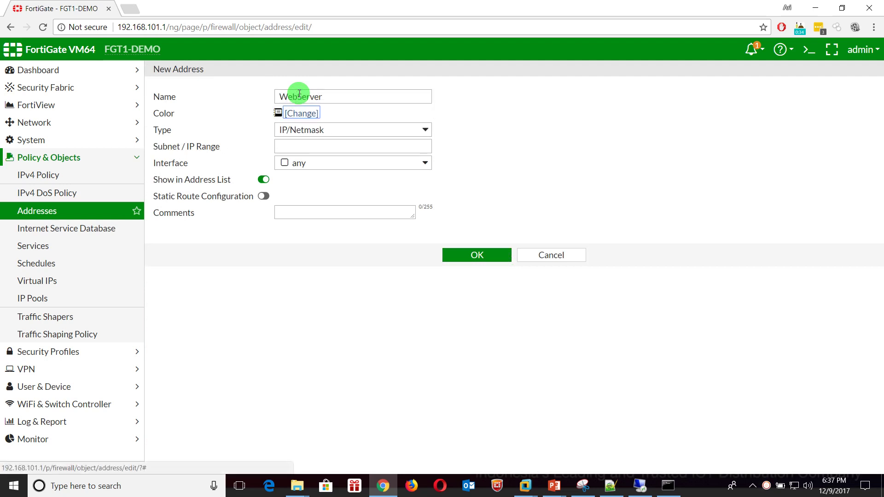
pyautogui.write('10.1.0.1')
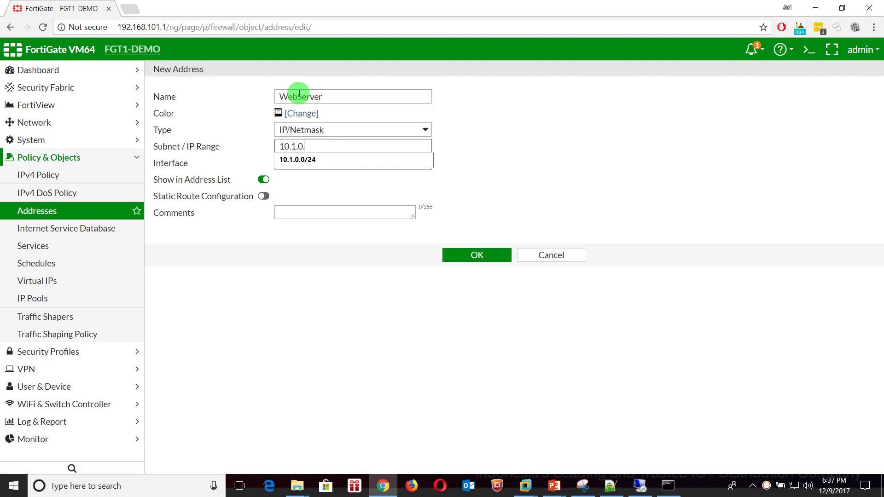
pyautogui.click(536, 175)
pyautogui.click(475, 253)
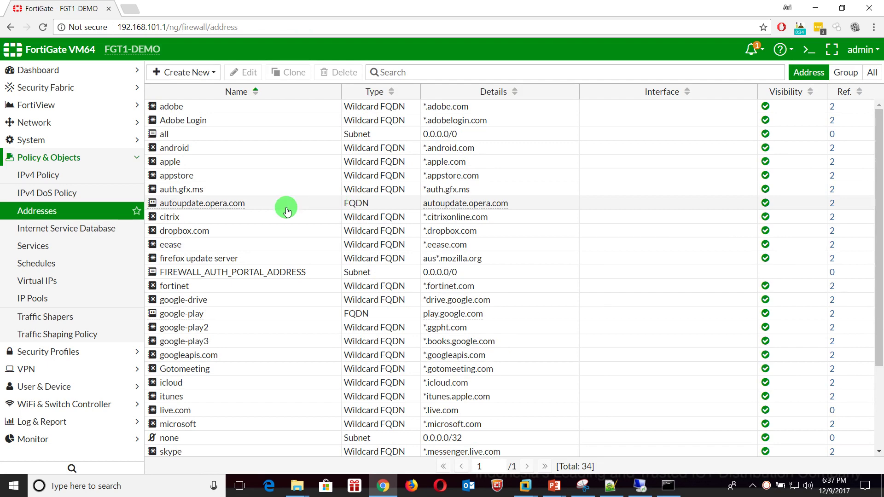
# Start a new IPv4 policy named User1-to-Internet with incoming interface LAN (port2) and outgoing interface INTERNET (port1).
pyautogui.click(86, 180)
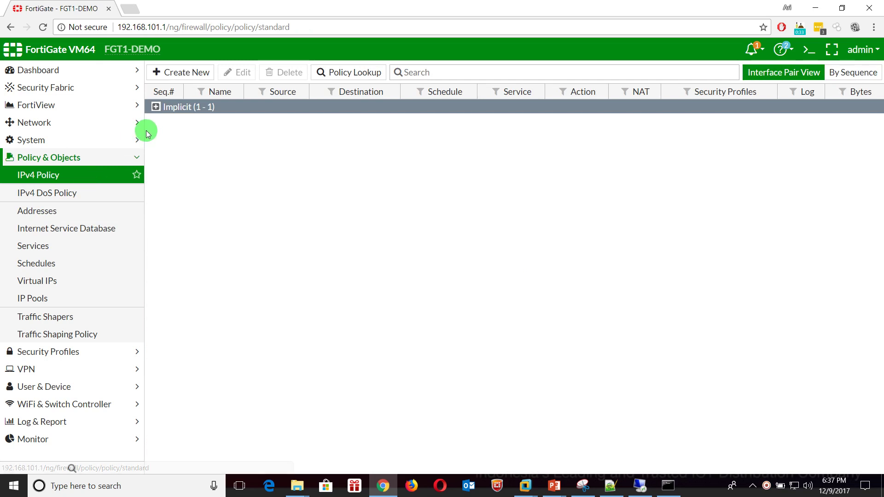
pyautogui.click(185, 75)
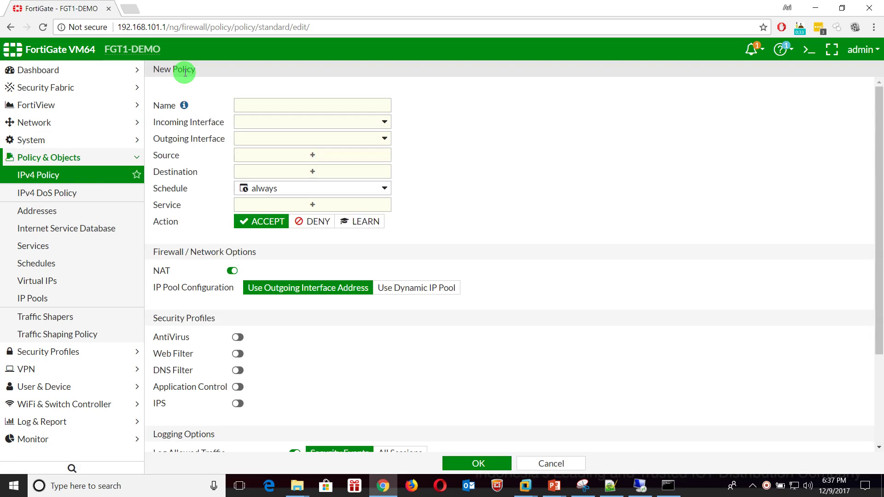
pyautogui.click(302, 124)
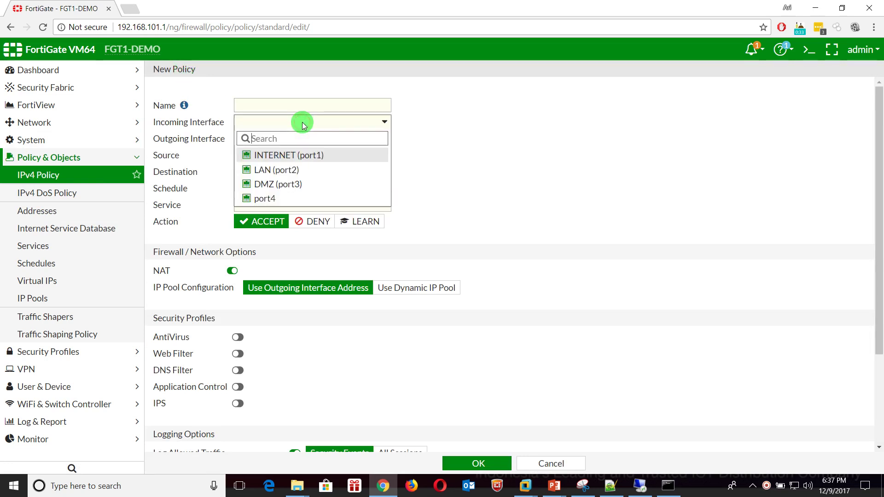
pyautogui.click(292, 170)
pyautogui.click(343, 145)
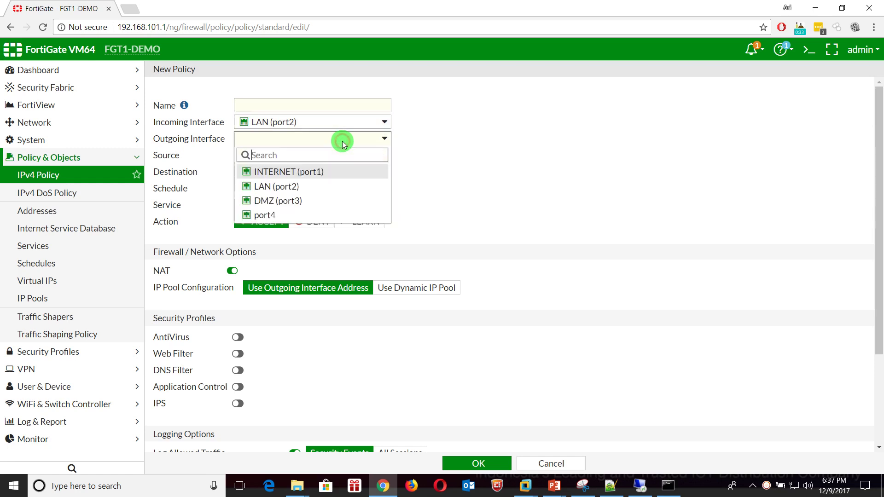
pyautogui.click(324, 176)
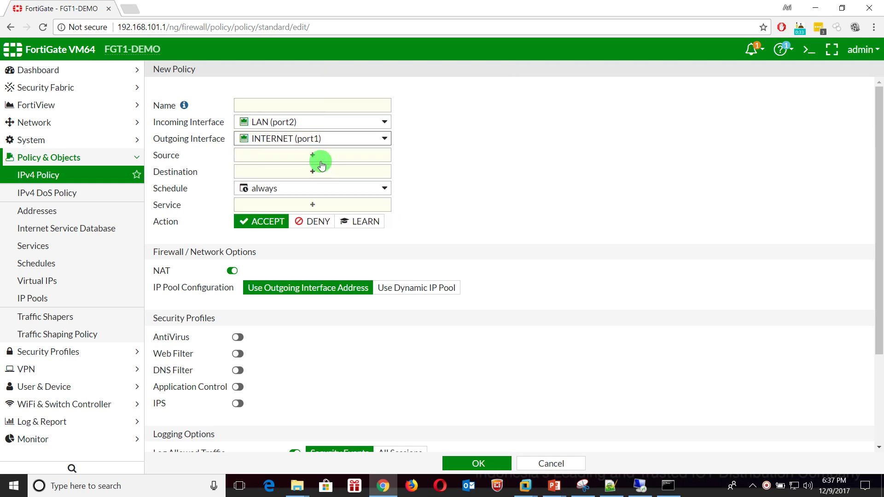
pyautogui.click(307, 111)
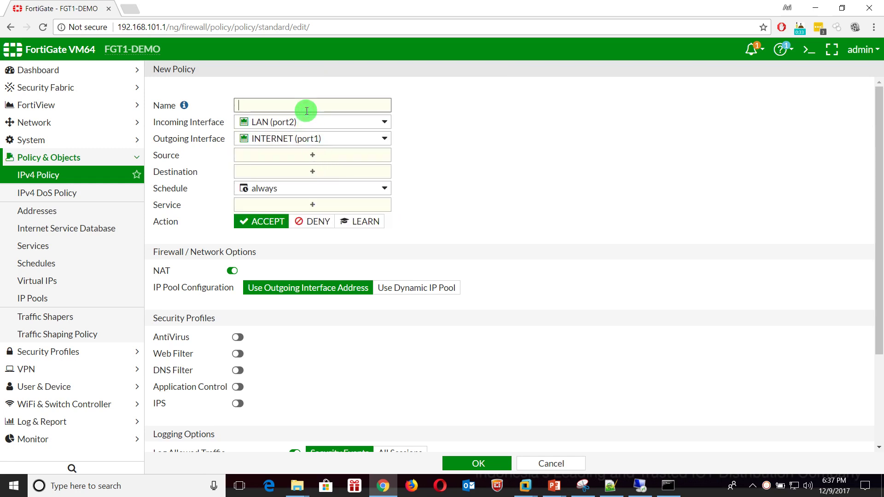
pyautogui.write('U')
# Set the policy's source to User1-10.0.1.1 and its destination to all.
pyautogui.click(306, 156)
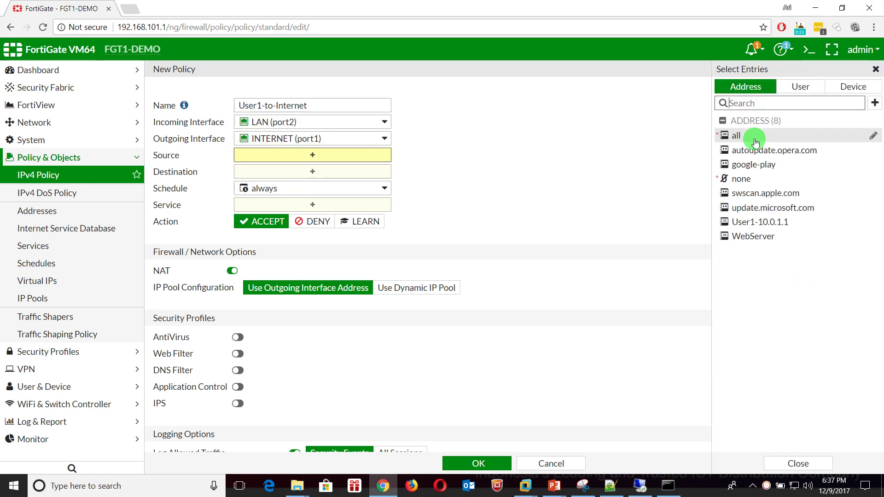
pyautogui.click(764, 221)
pyautogui.click(291, 185)
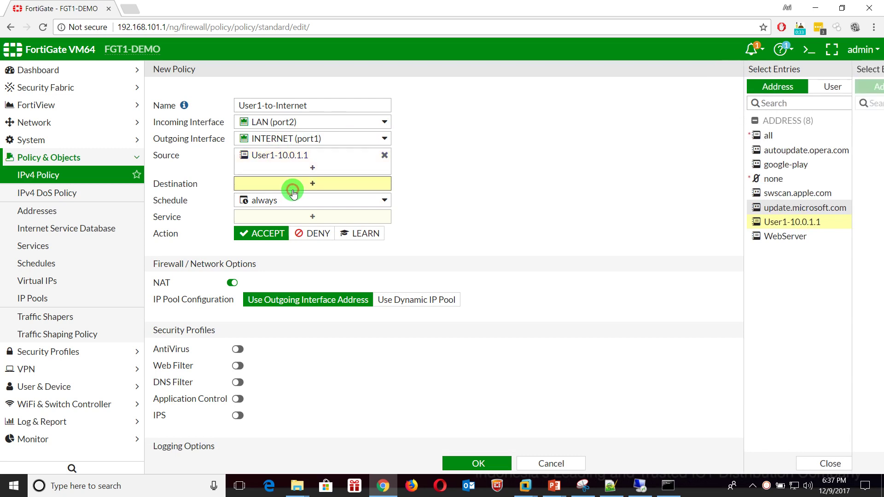
pyautogui.click(767, 135)
# Add the services ALL_ICMP, HTTP, HTTPS and DNS to the policy.
pyautogui.click(299, 229)
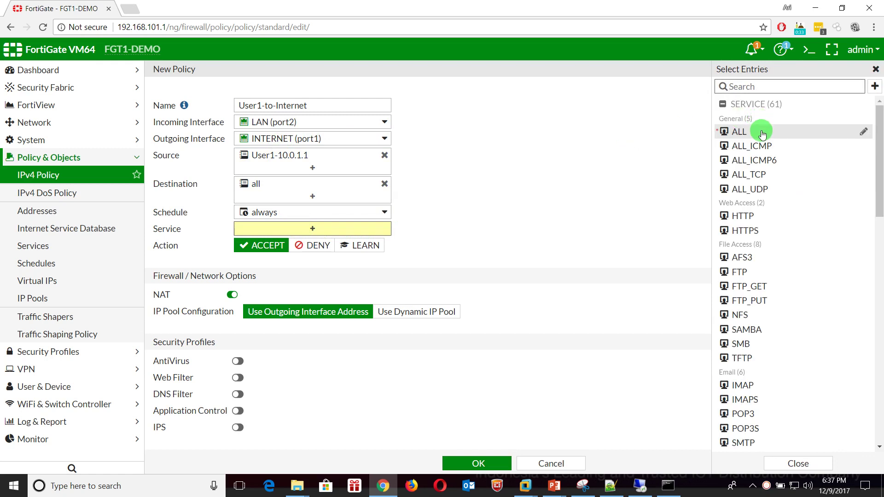
pyautogui.click(766, 148)
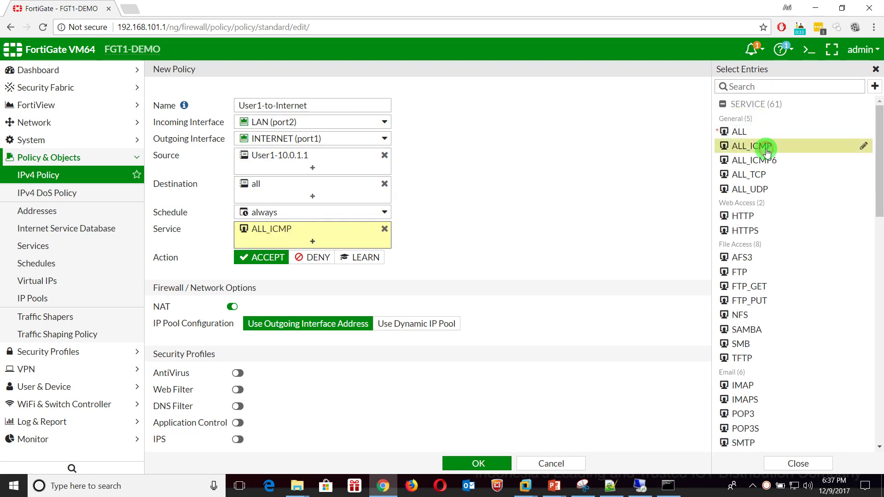
pyautogui.click(755, 216)
pyautogui.click(758, 232)
pyautogui.scroll(-2, 759, 233)
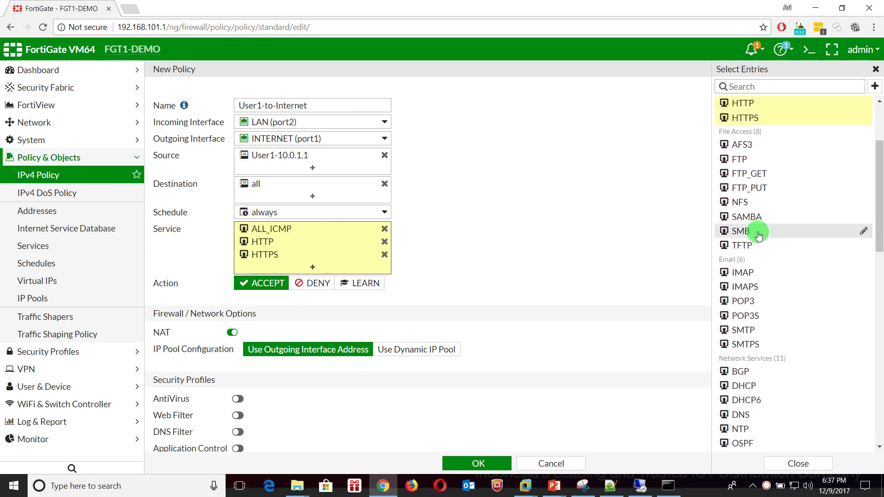
pyautogui.scroll(-2, 768, 331)
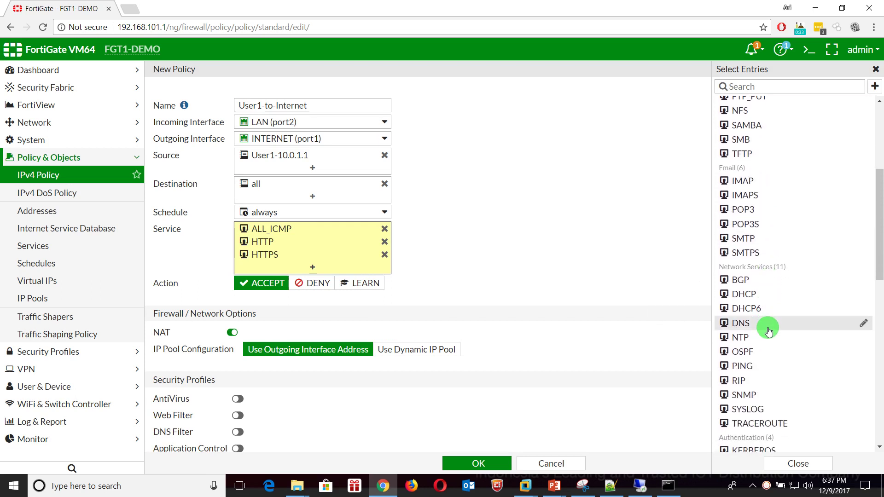
pyautogui.click(764, 323)
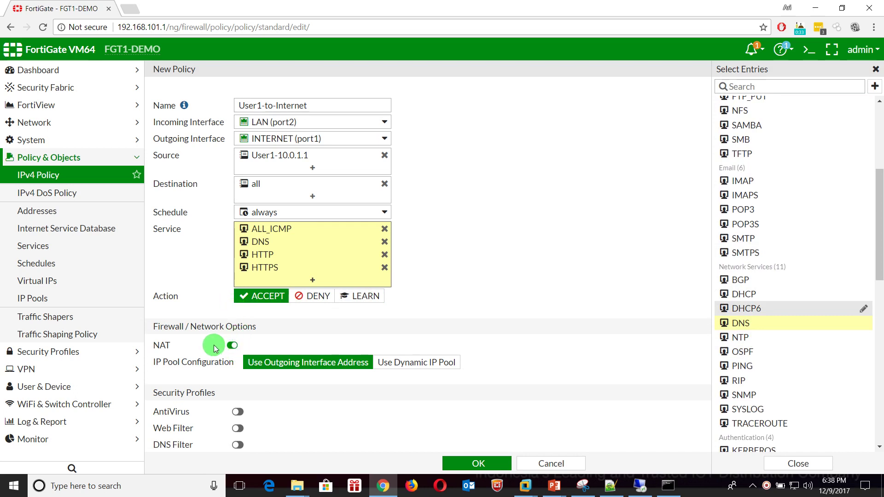
# Set the policy to log allowed traffic for All Sessions and save it.
pyautogui.scroll(-2, 266, 340)
pyautogui.scroll(-2, 265, 338)
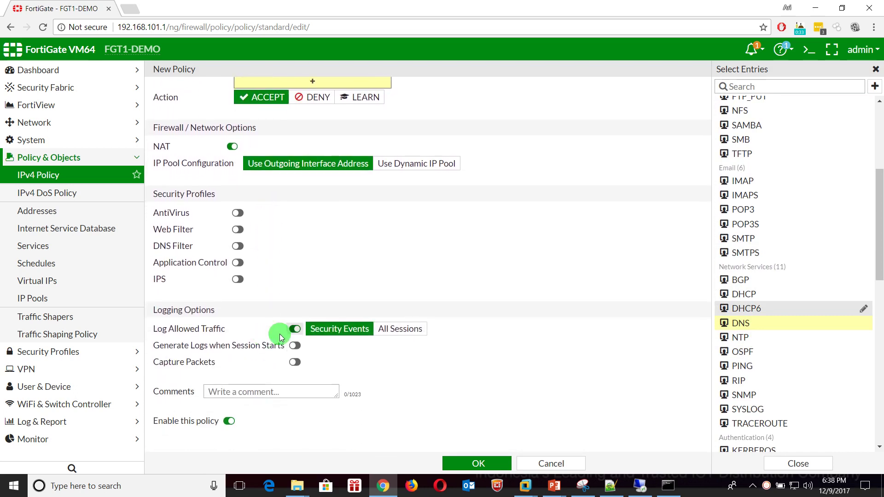
pyautogui.click(389, 329)
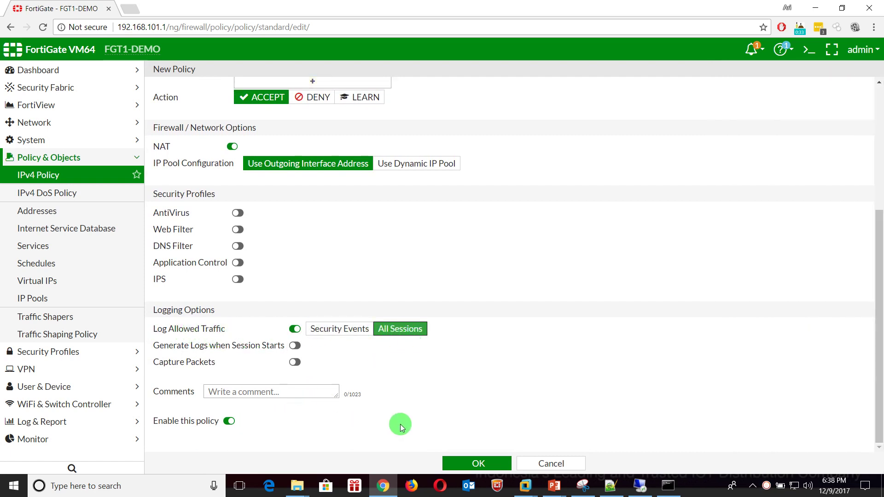
pyautogui.click(452, 464)
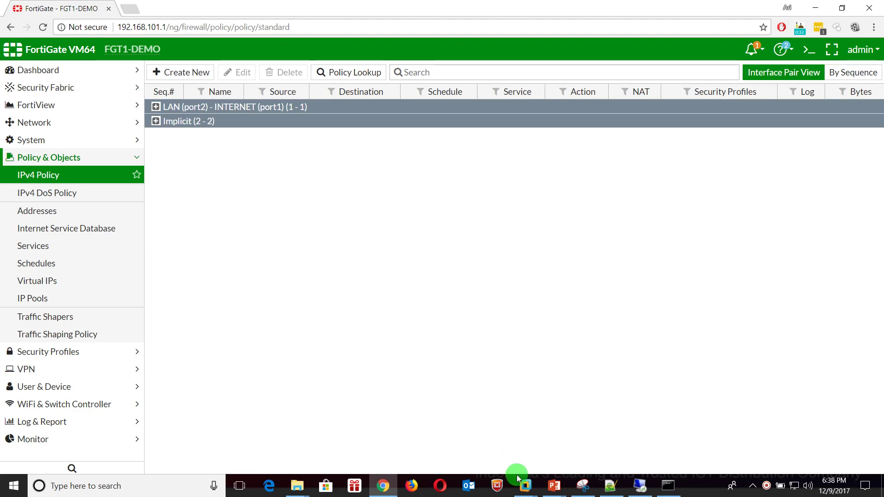
# Switch to the Win-7-Lite virtual machine in VMware Workstation and ping 192.168.101.1 from its Command Prompt.
pyautogui.moveTo(523, 488)
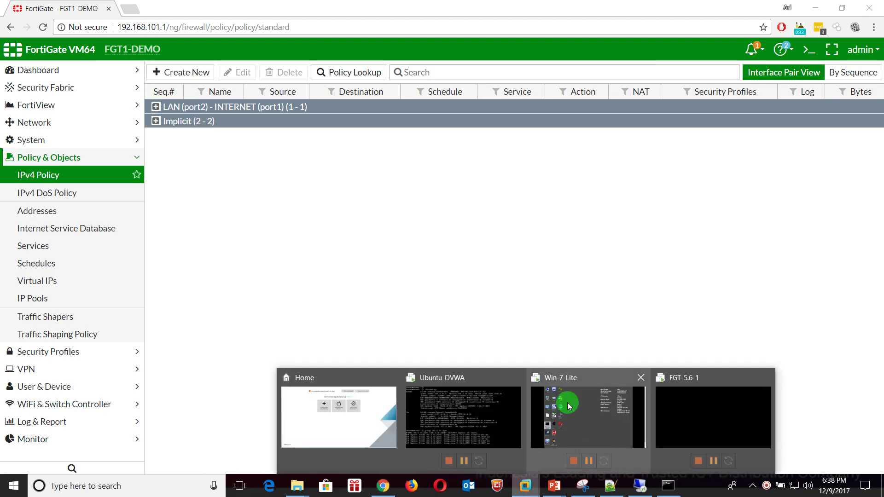
pyautogui.click(546, 408)
pyautogui.click(242, 306)
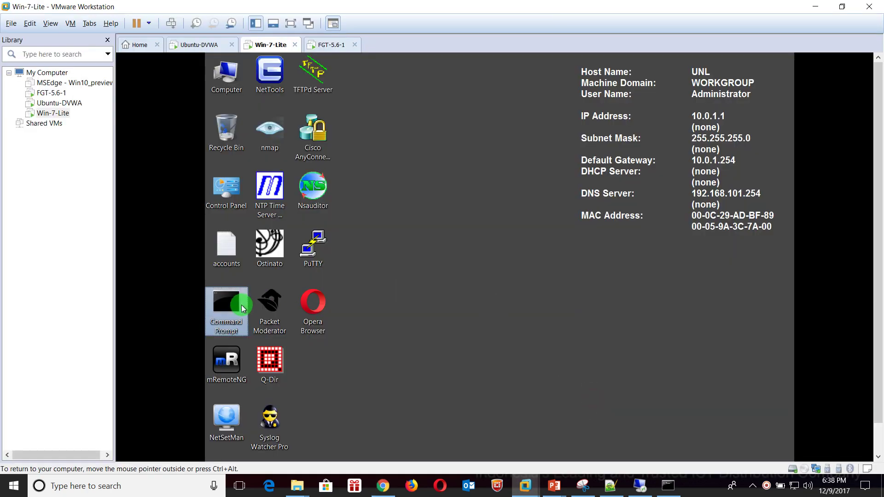
pyautogui.doubleClick(231, 306)
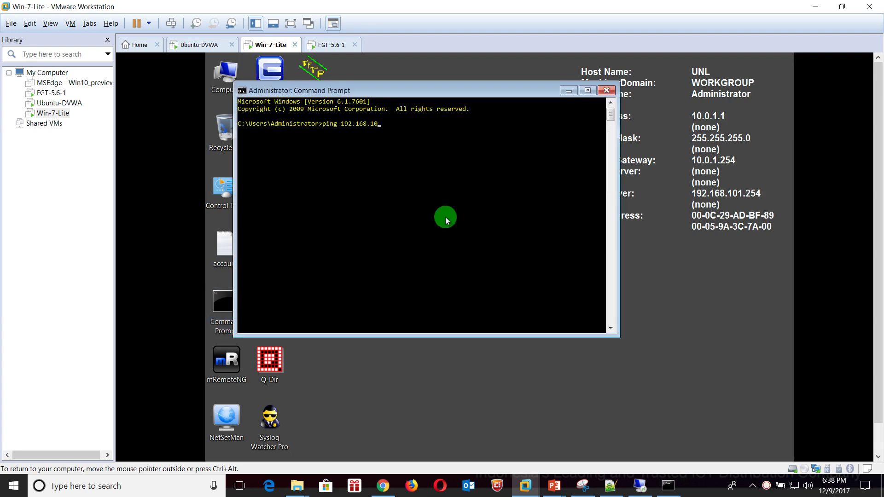
pyautogui.press('Return')
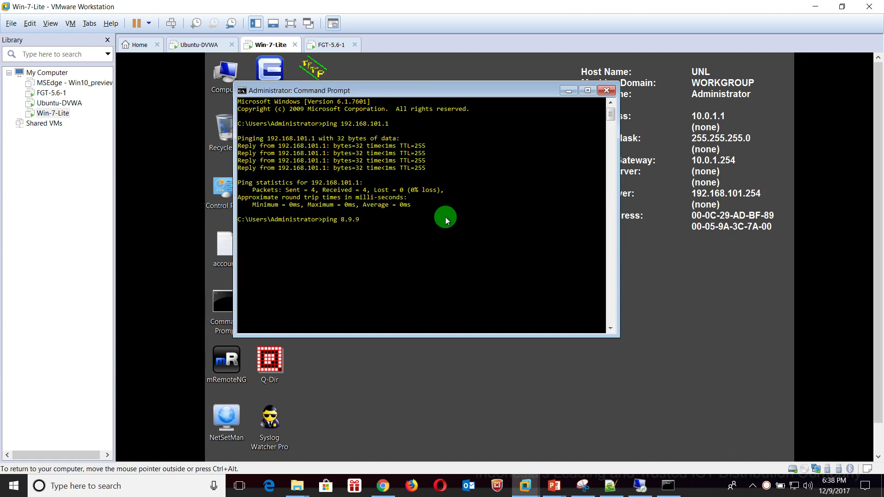
pyautogui.press('Return')
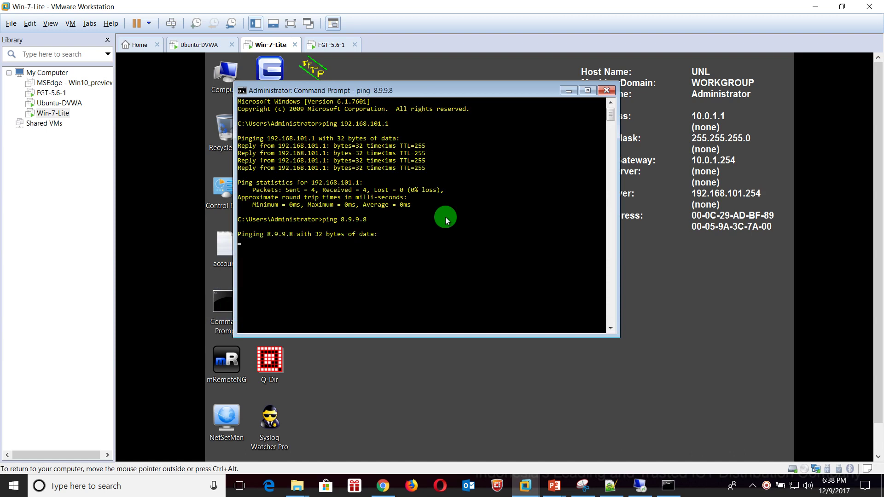
pyautogui.hotkey('ctrl', 'c')
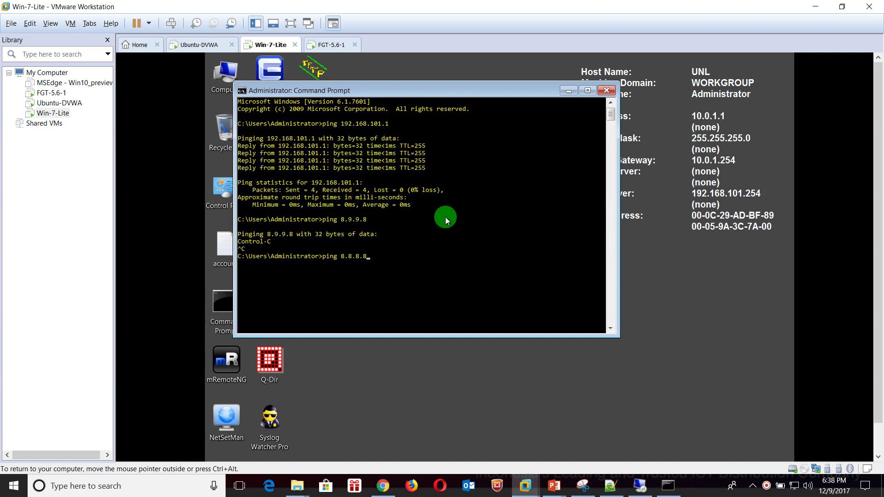
pyautogui.press('Return')
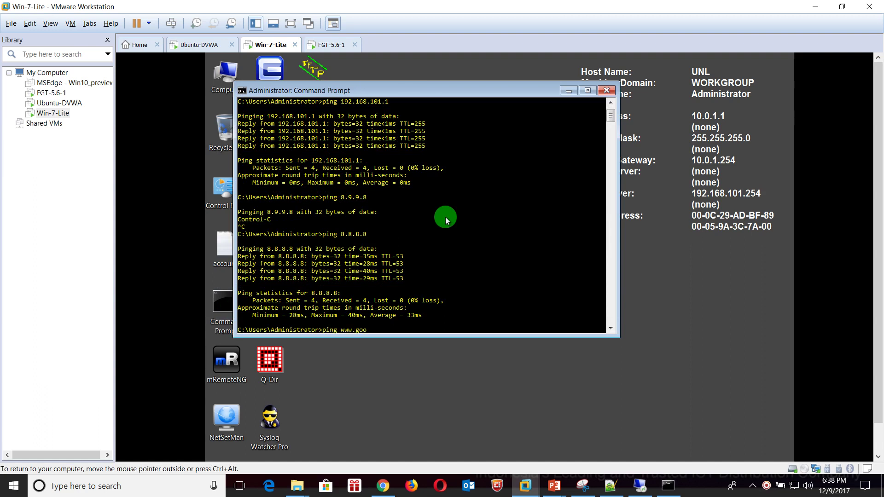
pyautogui.write('om')
pyautogui.press('Return')
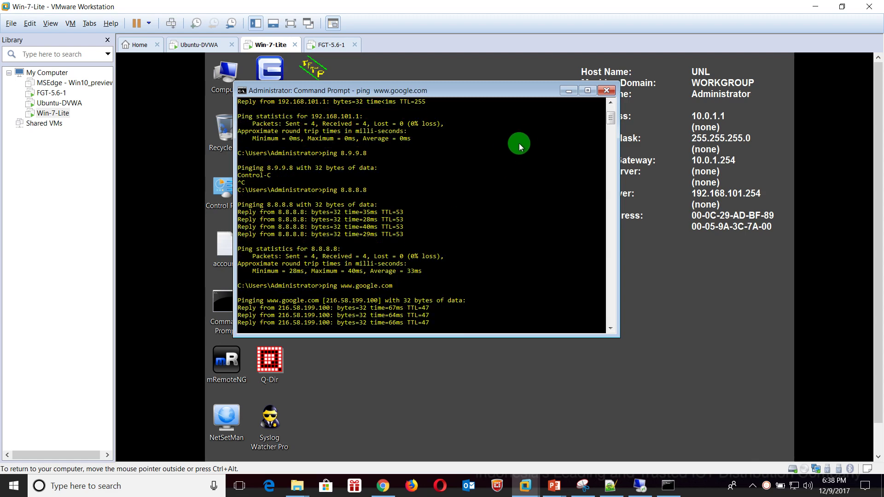
pyautogui.click(570, 92)
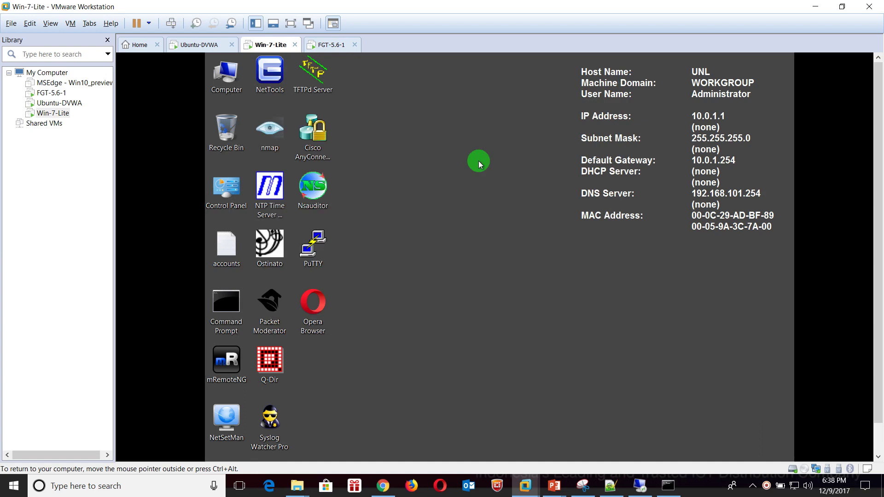
# Open google.com in the virtual machine's Opera Browser to test web access.
pyautogui.click(320, 315)
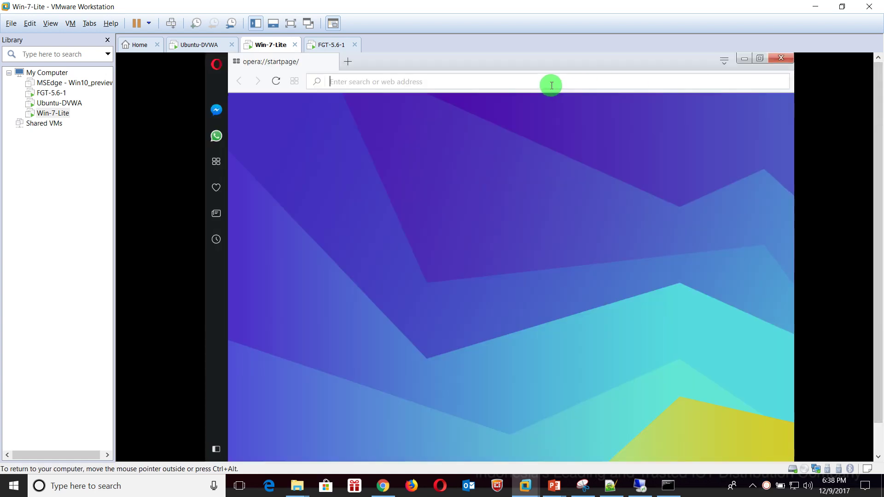
pyautogui.click(551, 86)
pyautogui.write('google.com')
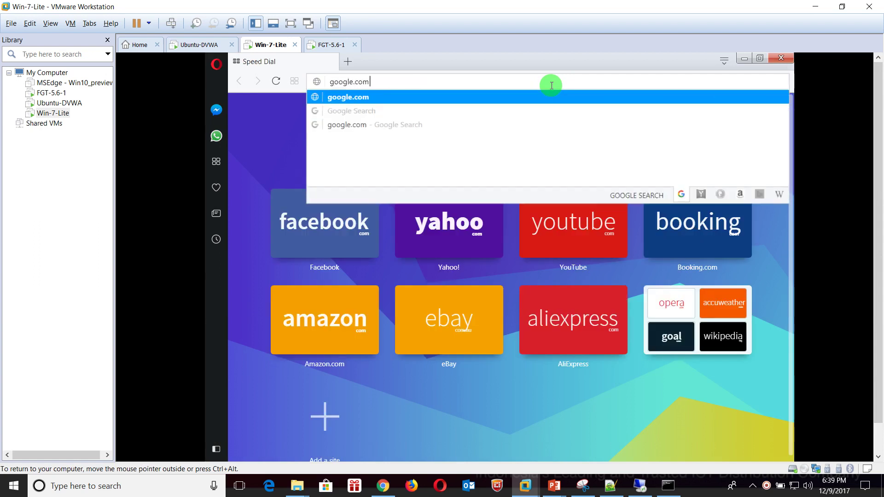
pyautogui.press('Return')
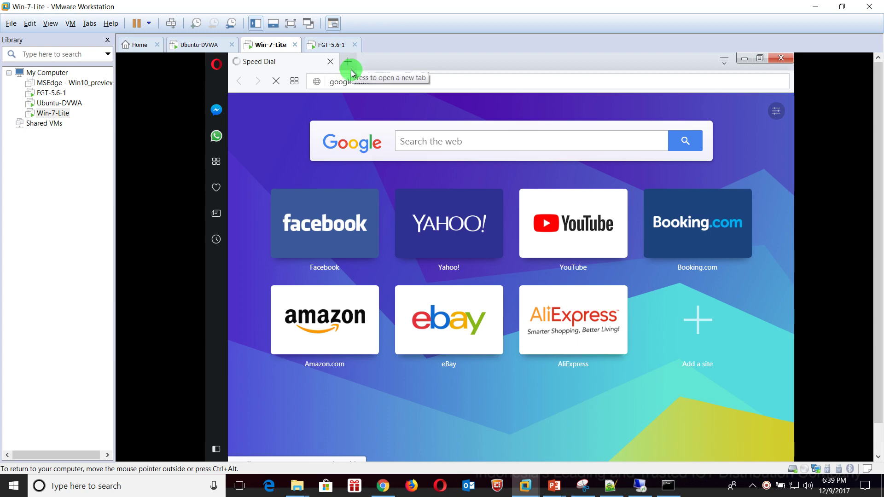
pyautogui.moveTo(879, 190); pyautogui.dragTo(868, 122)
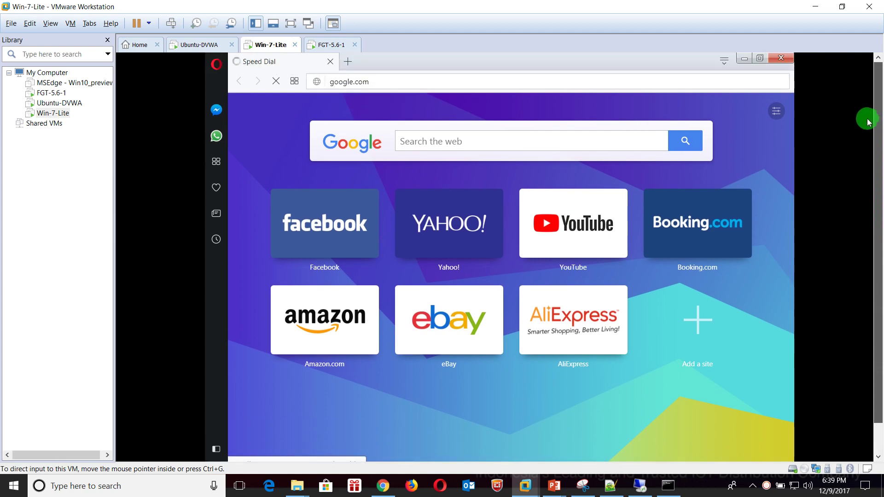
pyautogui.click(349, 65)
pyautogui.write('www.')
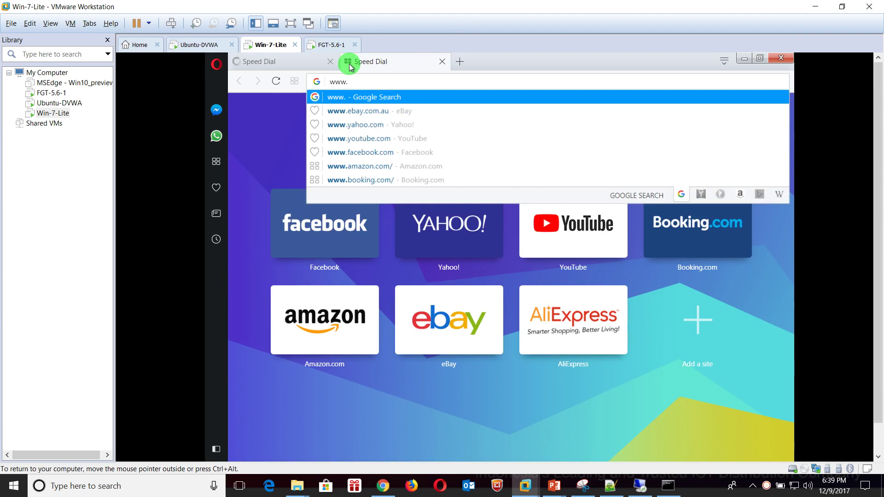
pyautogui.write('yahoo.com')
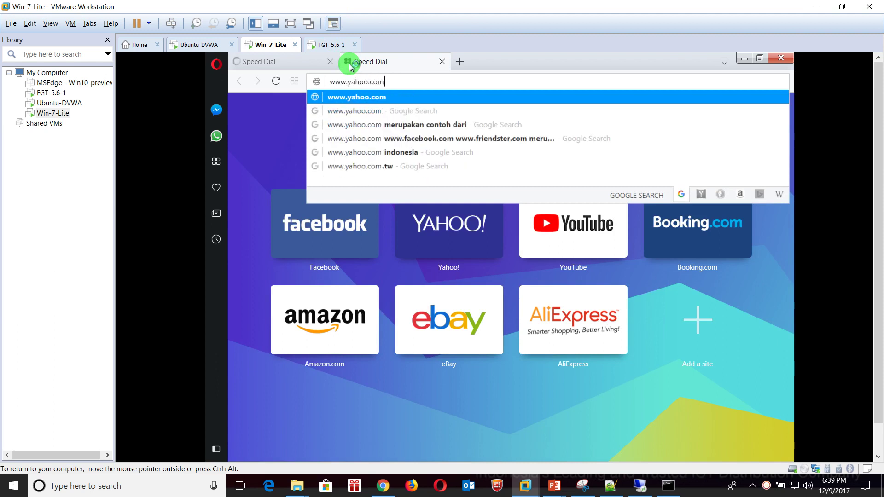
pyautogui.press('Return')
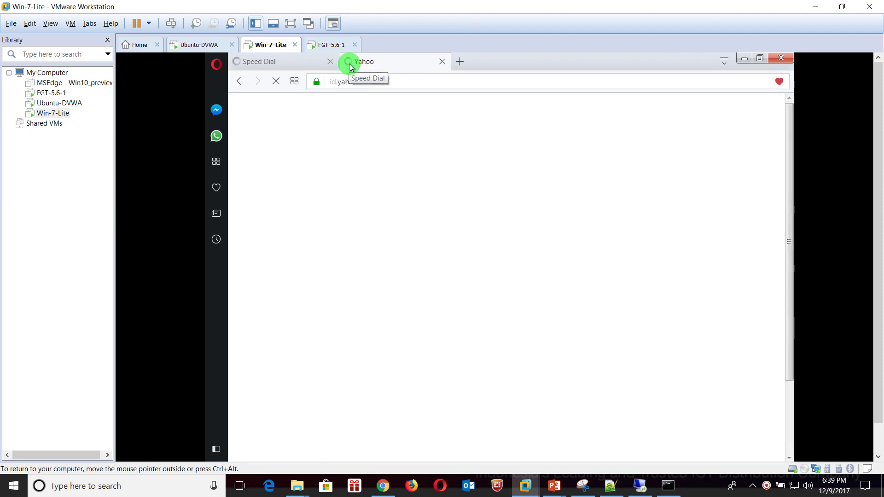
pyautogui.click(294, 68)
pyautogui.click(389, 81)
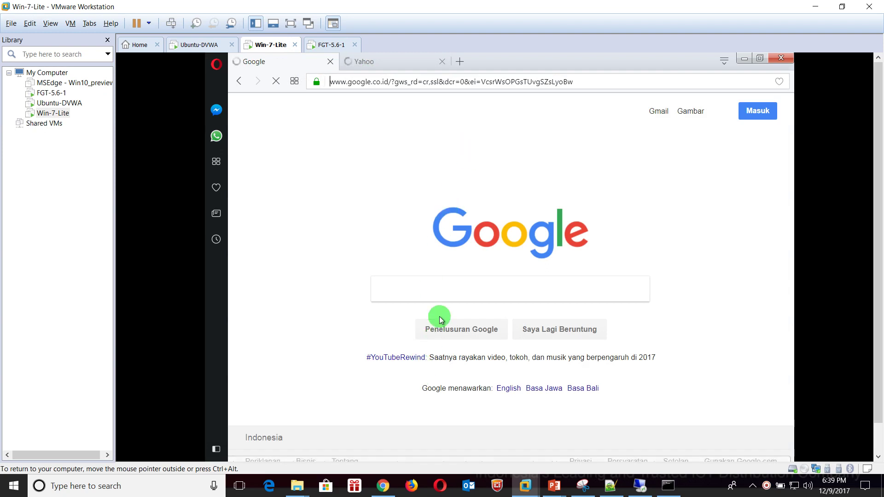
# Switch back to the FortiGate page in Chrome, review the User1-to-Internet policy's settings and return to the policy list.
pyautogui.click(385, 481)
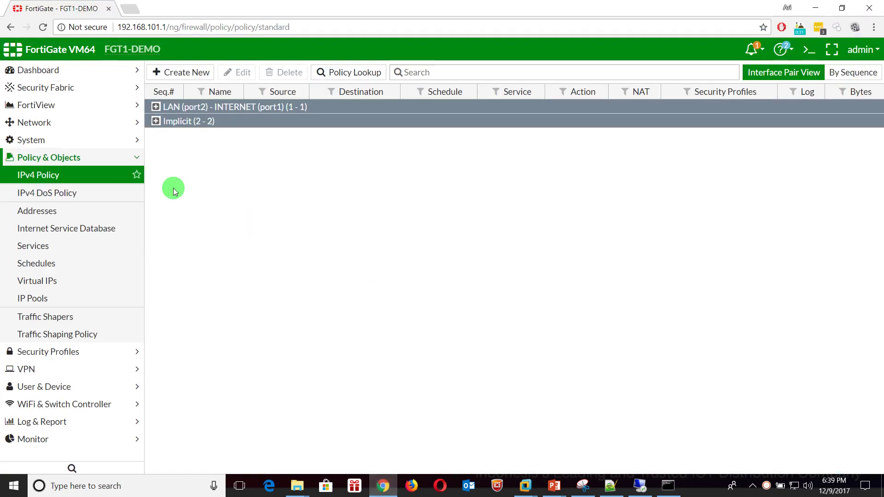
pyautogui.click(156, 106)
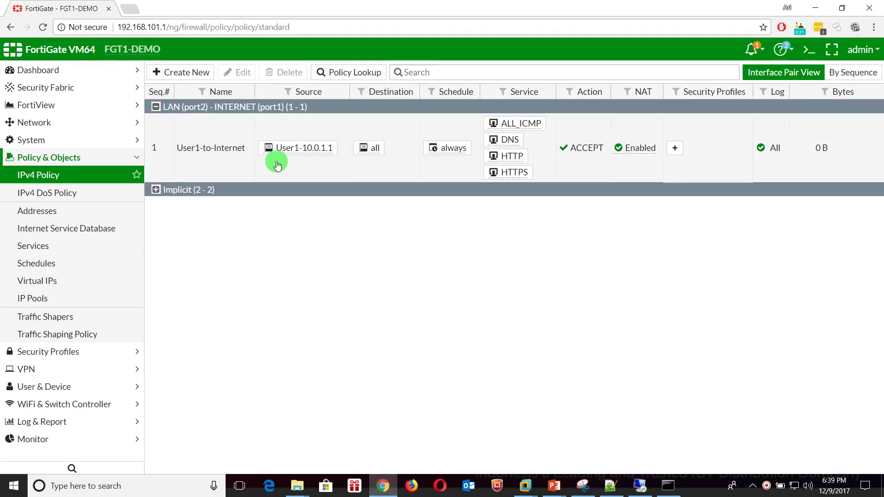
pyautogui.moveTo(308, 150)
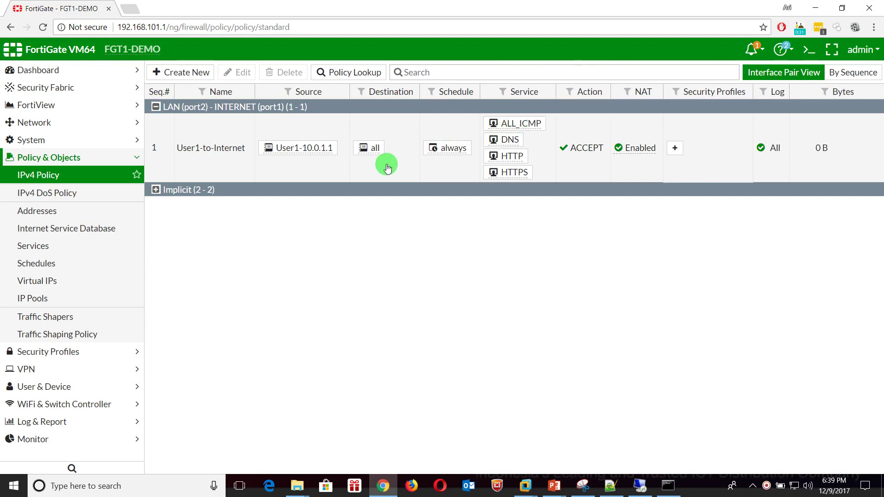
pyautogui.click(185, 167)
pyautogui.click(243, 74)
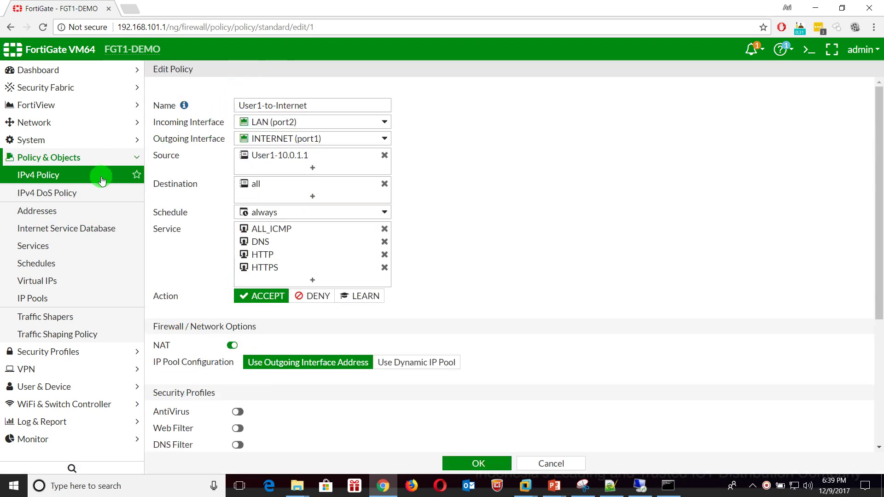
pyautogui.scroll(-3, 375, 212)
pyautogui.scroll(-2, 377, 222)
pyautogui.scroll(5, 377, 221)
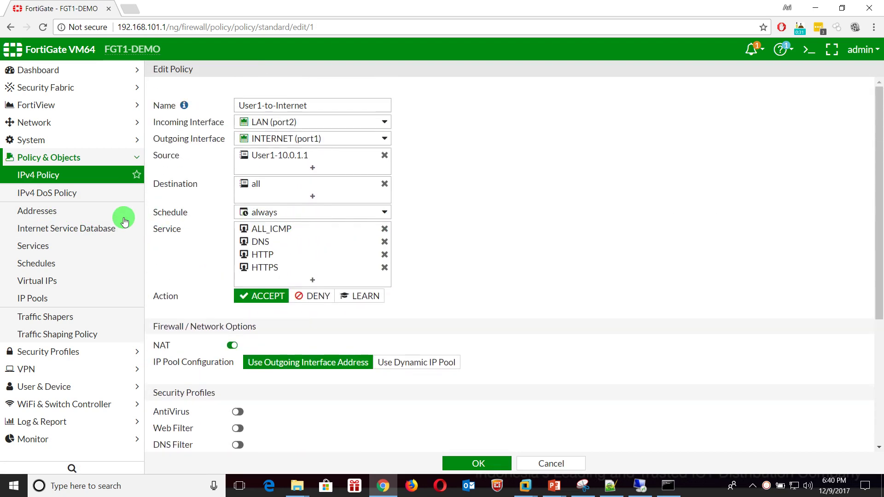
pyautogui.click(89, 184)
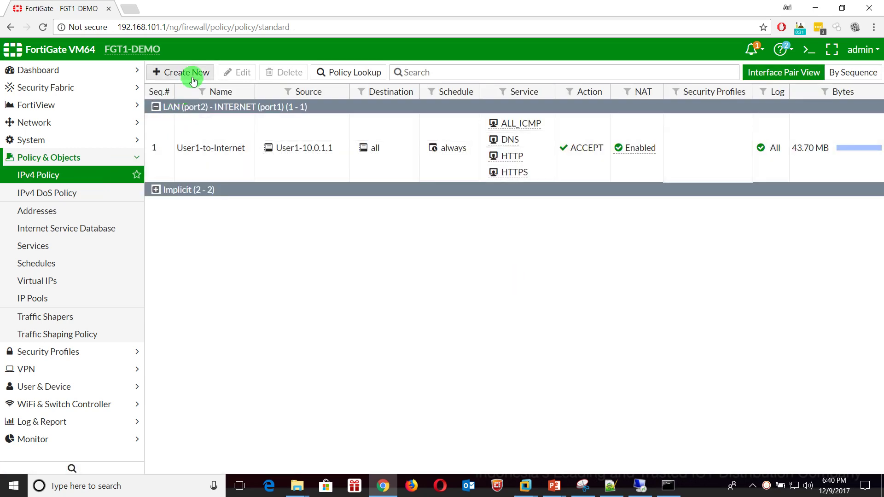
# Start a new IPv4 policy named User1-to-WebServer with incoming interface LAN (port2) and outgoing interface DMZ (port3).
pyautogui.click(192, 78)
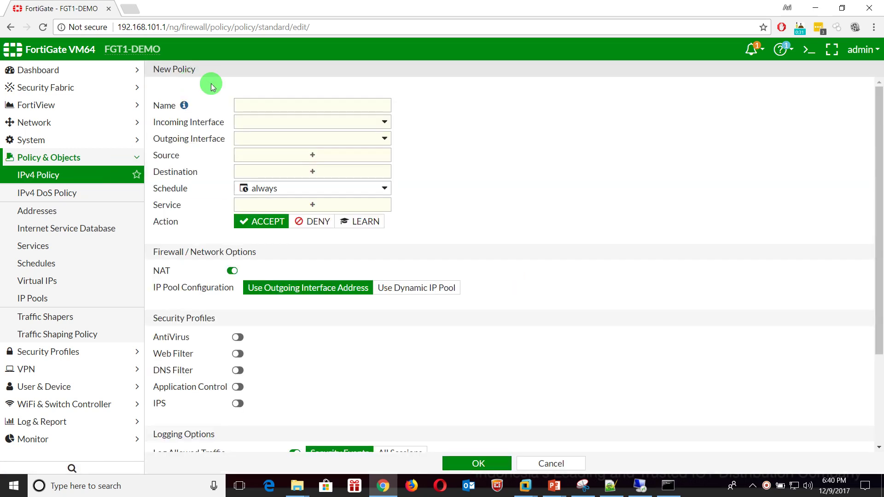
pyautogui.click(346, 123)
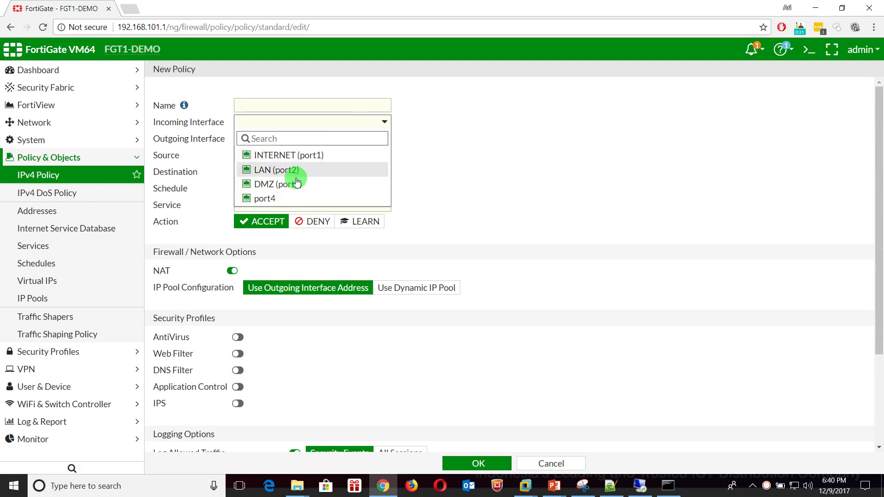
pyautogui.click(293, 172)
pyautogui.click(341, 143)
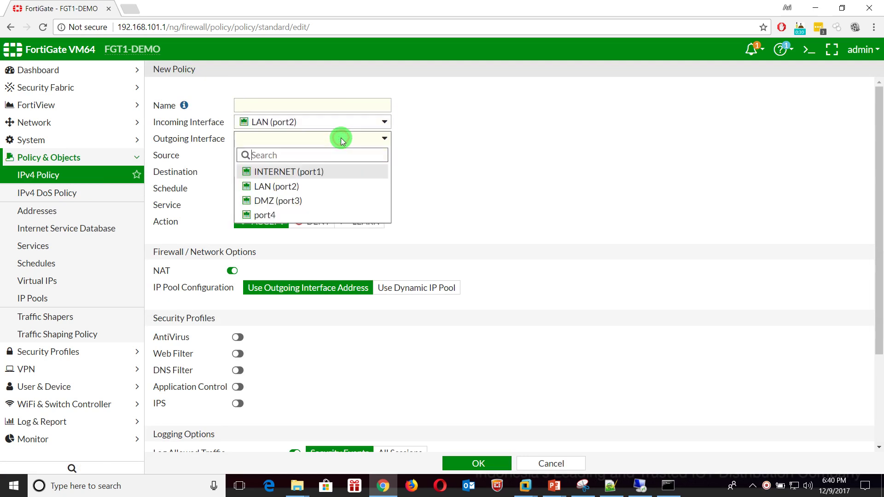
pyautogui.click(308, 198)
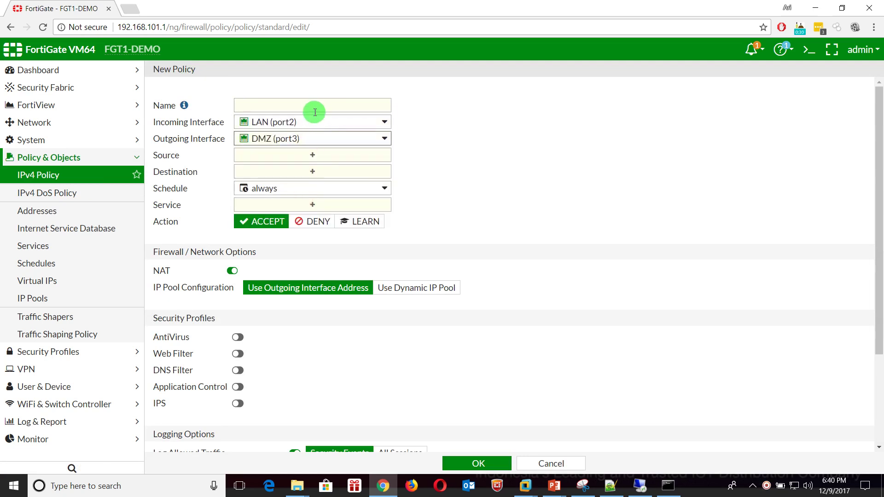
pyautogui.click(318, 106)
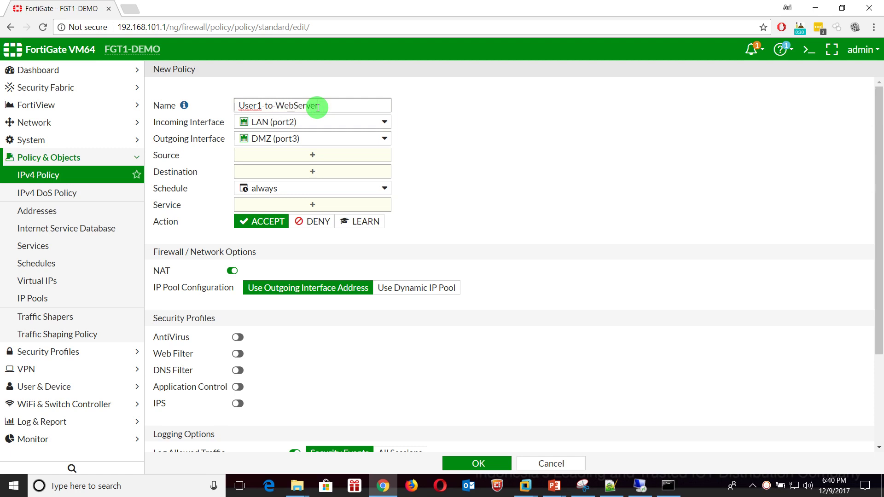
# Set the new policy's source to User1-10.0.1.1 and its destination to WebServer.
pyautogui.click(320, 155)
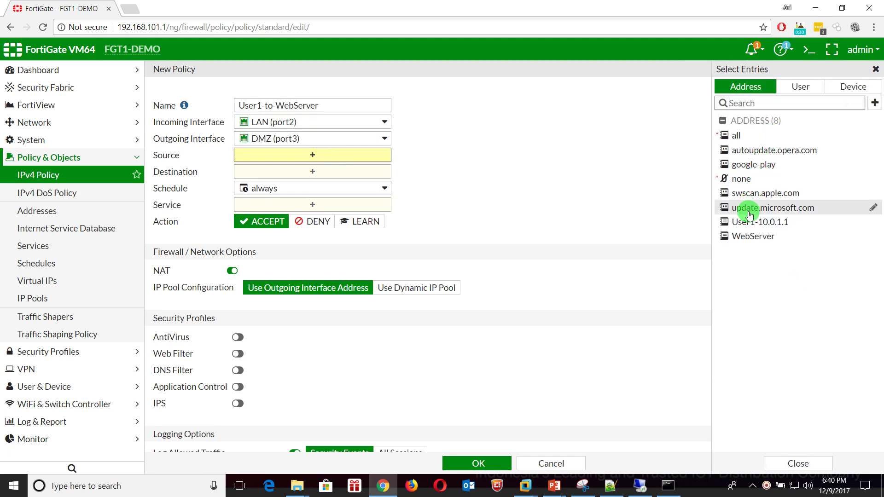
pyautogui.click(748, 221)
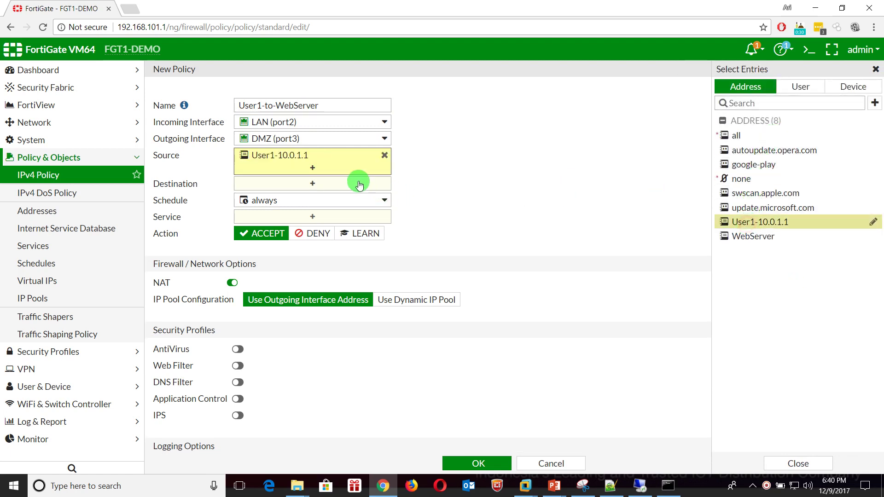
pyautogui.click(335, 184)
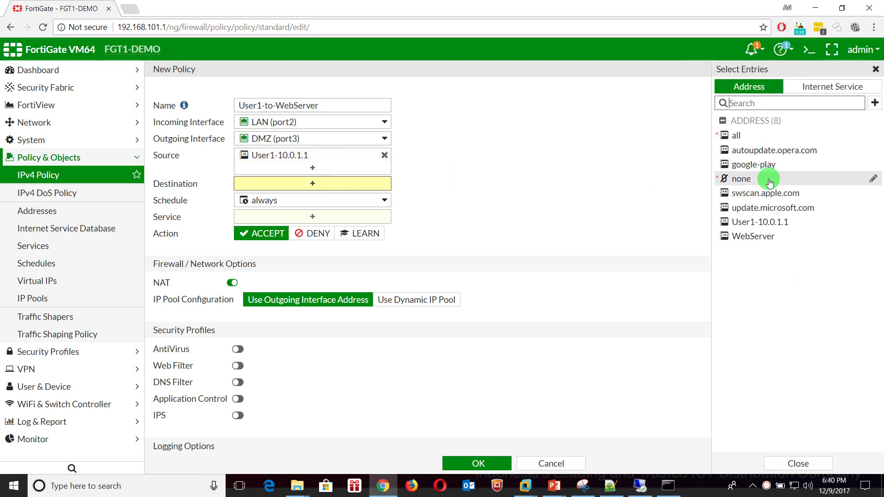
pyautogui.click(758, 236)
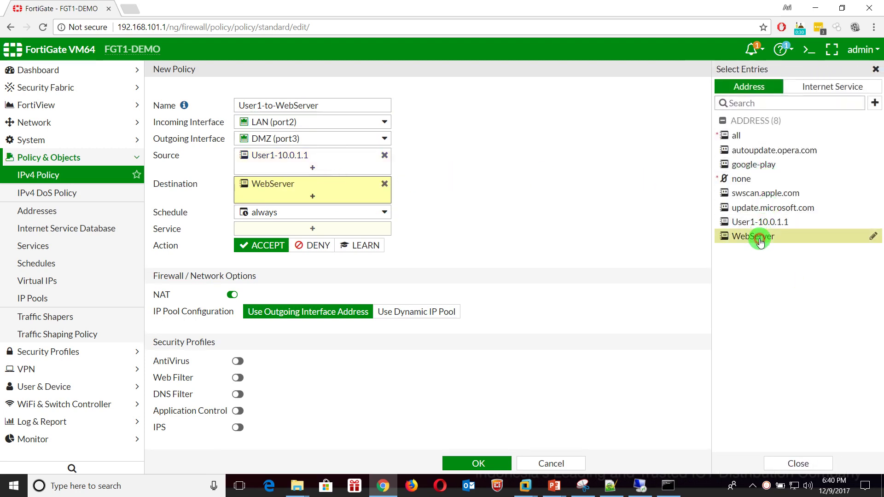
# Allow the HTTP and ALL_ICMP services in the User1-to-WebServer policy.
pyautogui.click(345, 230)
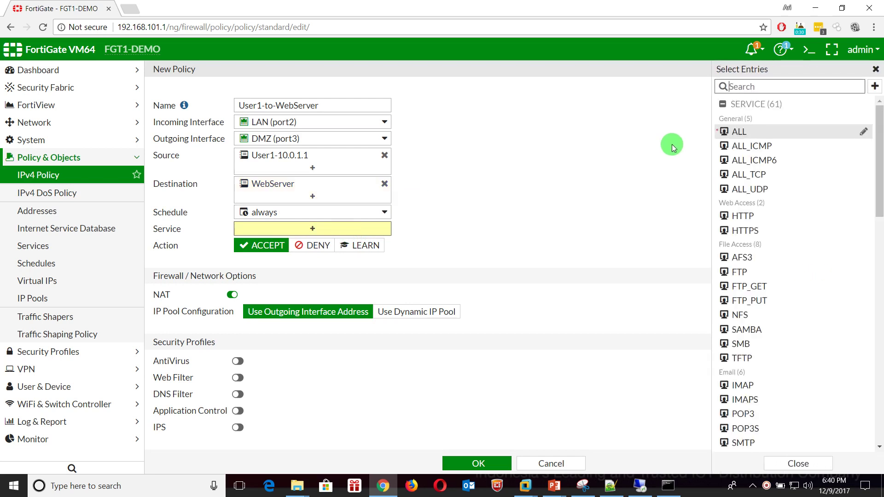
pyautogui.click(761, 218)
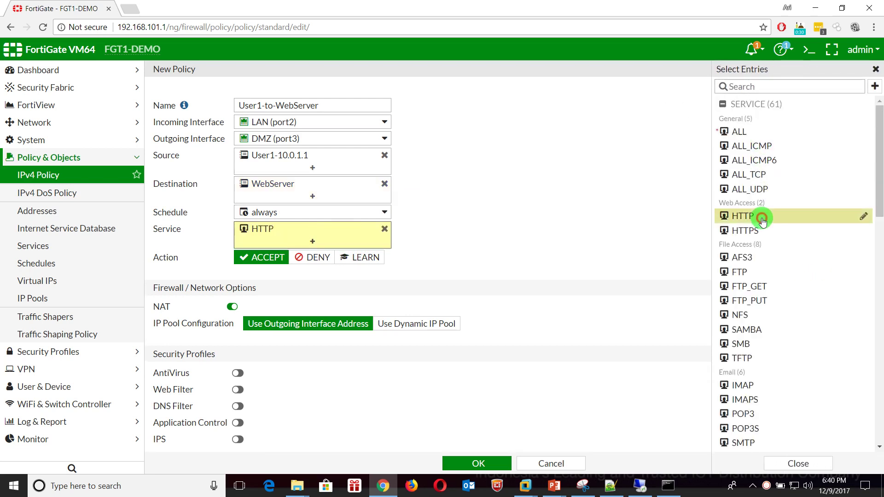
pyautogui.click(755, 146)
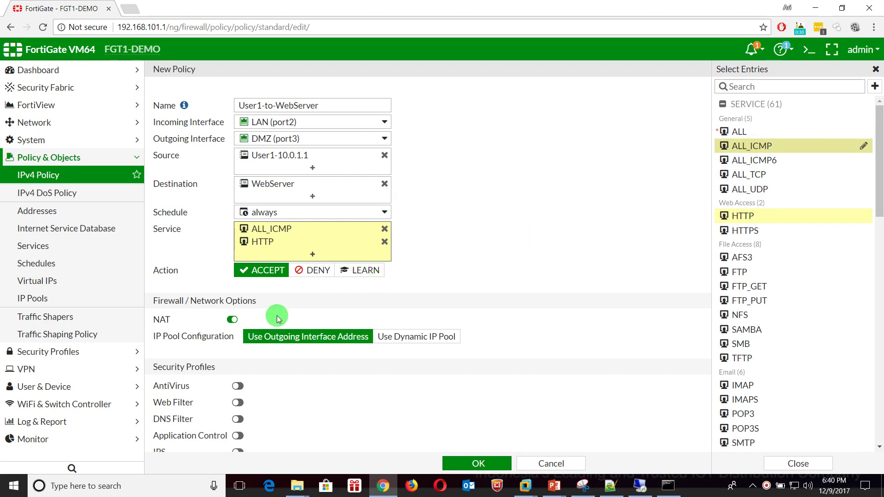
# Disable NAT for the User1-to-WebServer policy and save the new policy.
pyautogui.click(232, 320)
pyautogui.scroll(-3, 407, 310)
pyautogui.click(399, 329)
pyautogui.scroll(3, 404, 408)
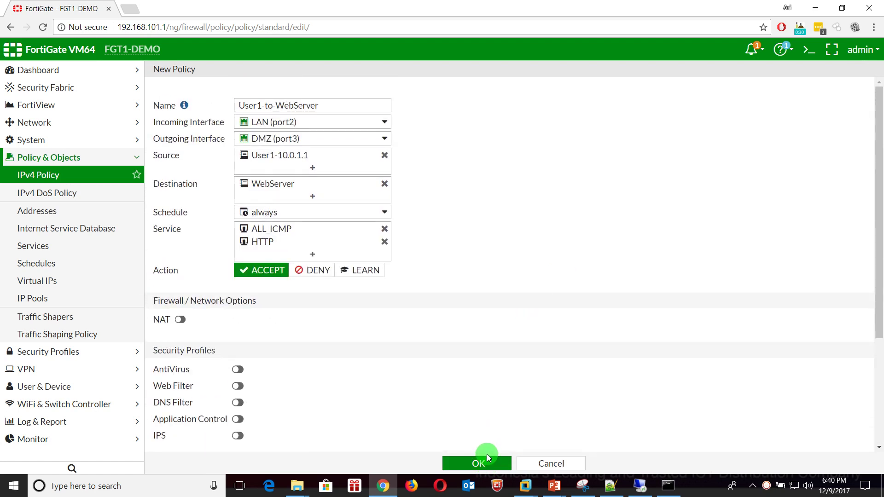
pyautogui.click(486, 463)
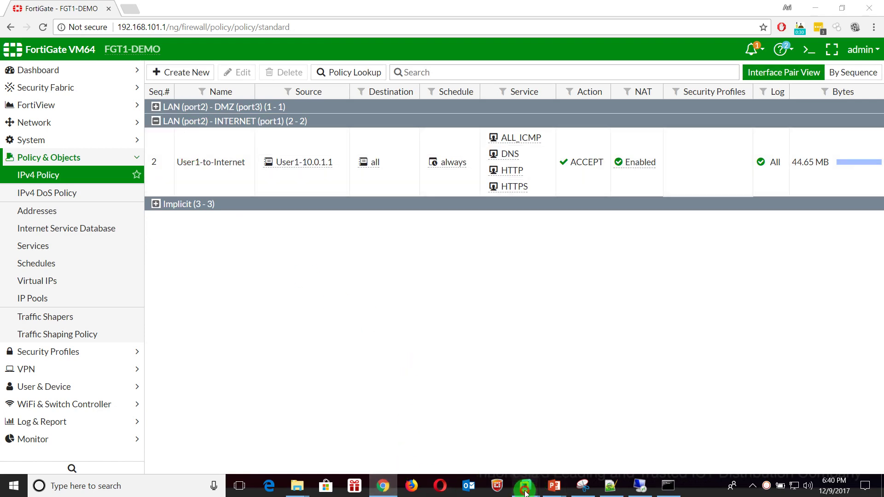
# Switch to the Win-7-Lite virtual machine in VMware Workstation and load the web server at 10.1.0.1 in a new browser tab.
pyautogui.moveTo(526, 490)
pyautogui.click(564, 403)
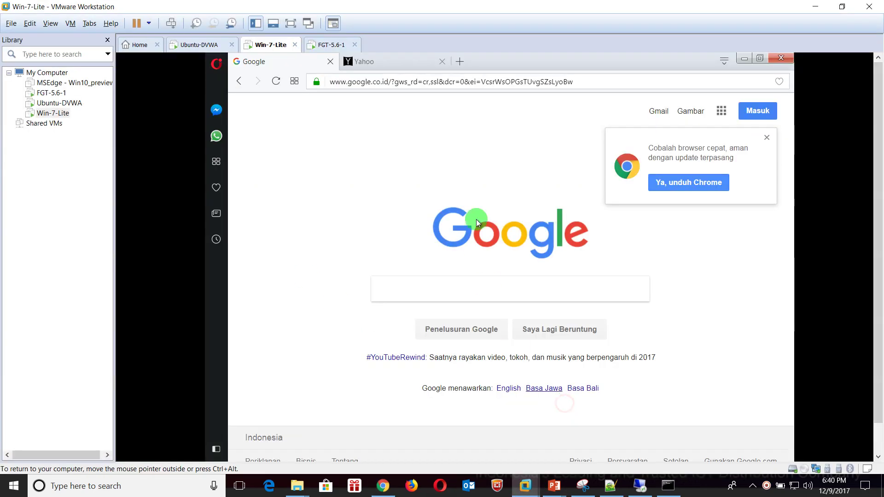
pyautogui.click(467, 66)
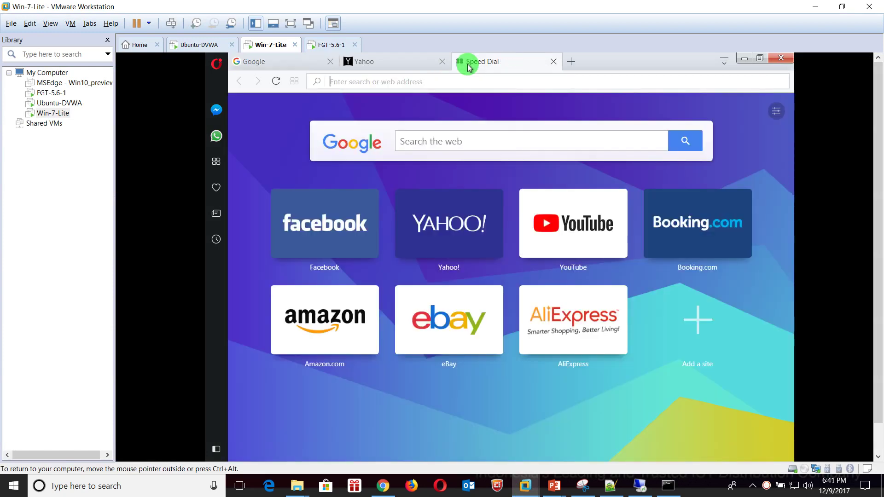
pyautogui.write('10.1.0.1')
pyautogui.press('Return')
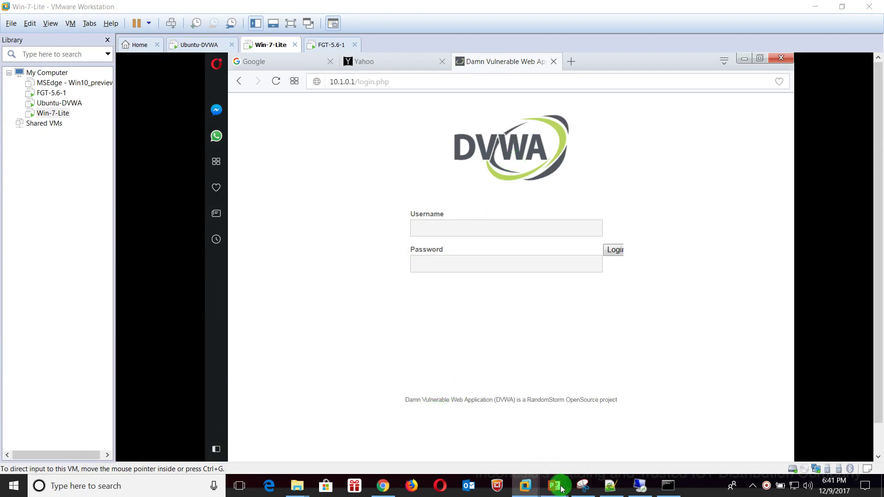
# Switch to the PowerPoint slide show to view the Firewall Policy network diagram.
pyautogui.moveTo(561, 486)
pyautogui.click(794, 449)
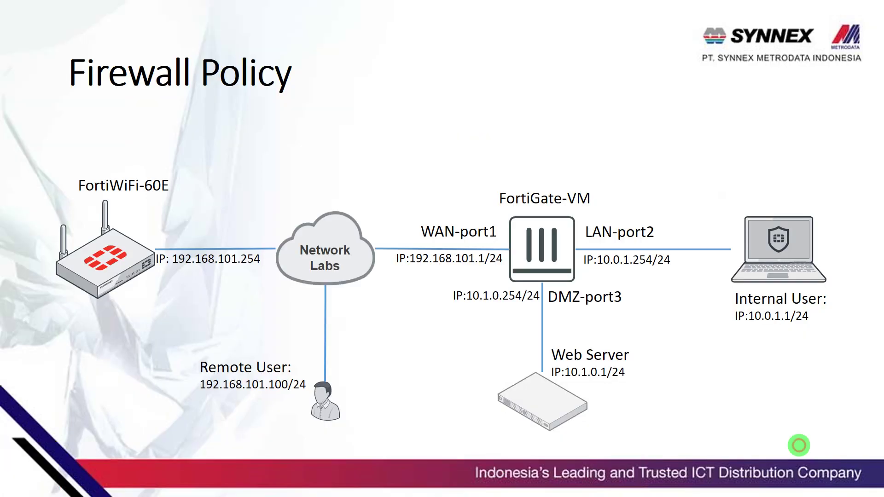